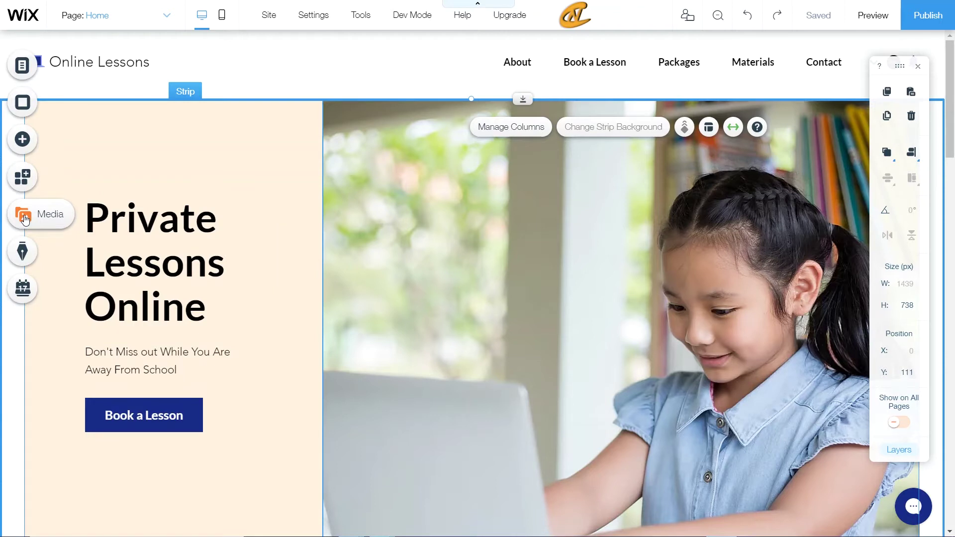
Open the Media panel from the left toolbar beside the home page hero strip
{"action": "left_click", "coordinate": [24, 215]}
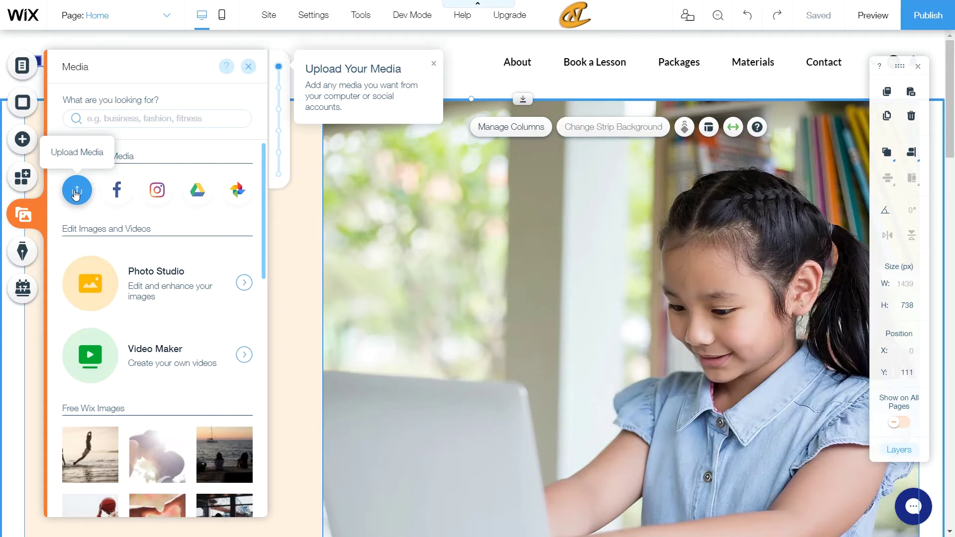
Close the Upload Media dialog and show My Boards (My Favorites, Technology, About Boards, Barbshop Board)
{"action": "left_click", "coordinate": [76, 193]}
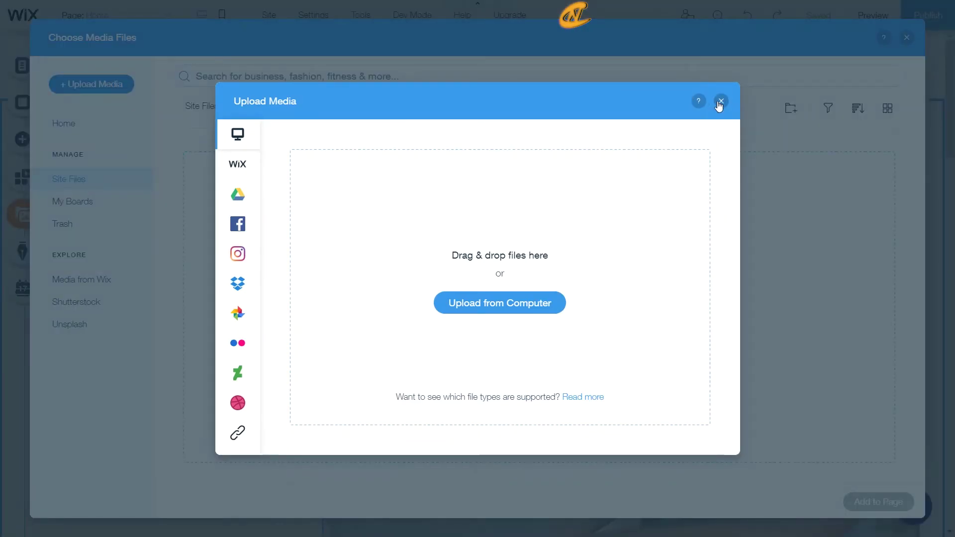
{"action": "left_click", "coordinate": [720, 102]}
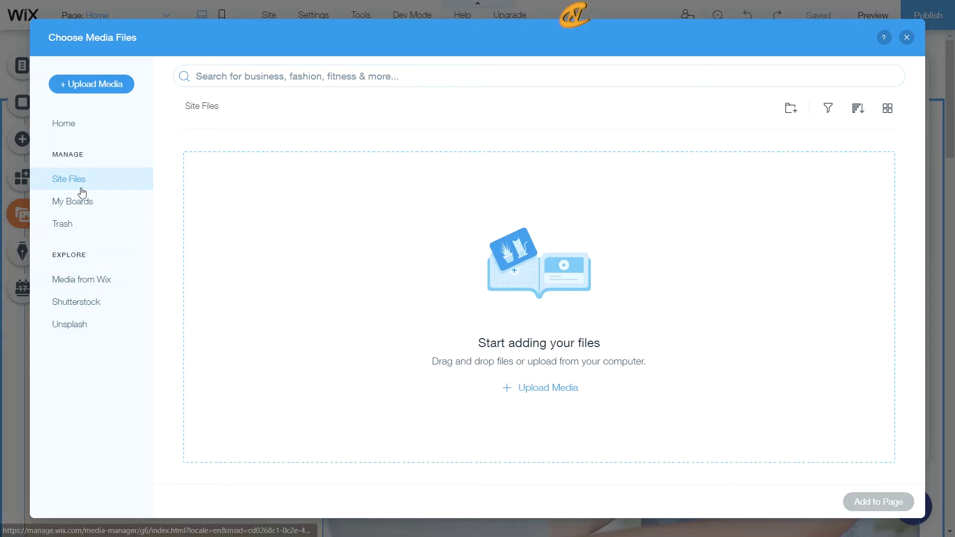
{"action": "left_click", "coordinate": [72, 202]}
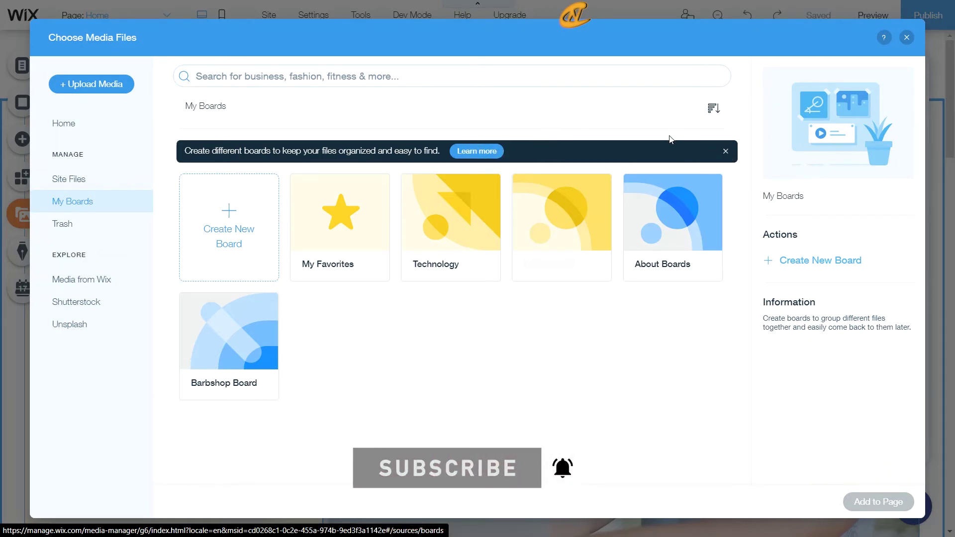
Close the 'Create different boards…' tip banner above the My Boards grid
{"action": "left_click", "coordinate": [726, 155]}
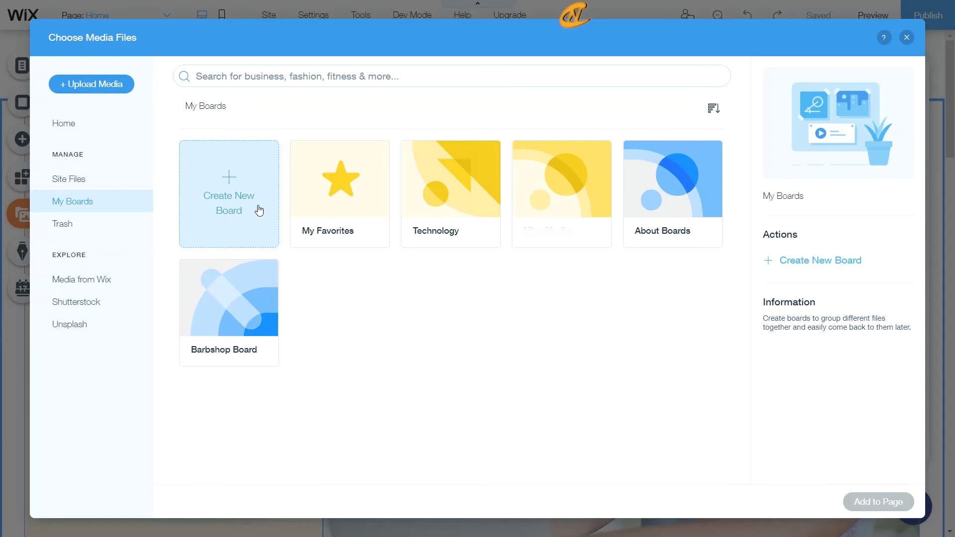
{"action": "mouse_move", "coordinate": [331, 177]}
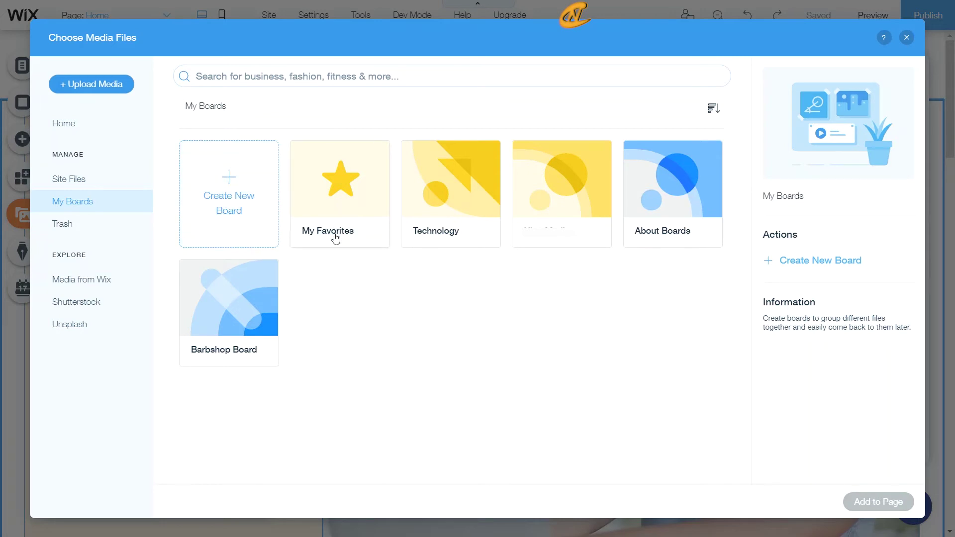
Create a board named 'Email', described 'Anything that is email related.', not available to all sites
{"action": "left_click", "coordinate": [247, 197]}
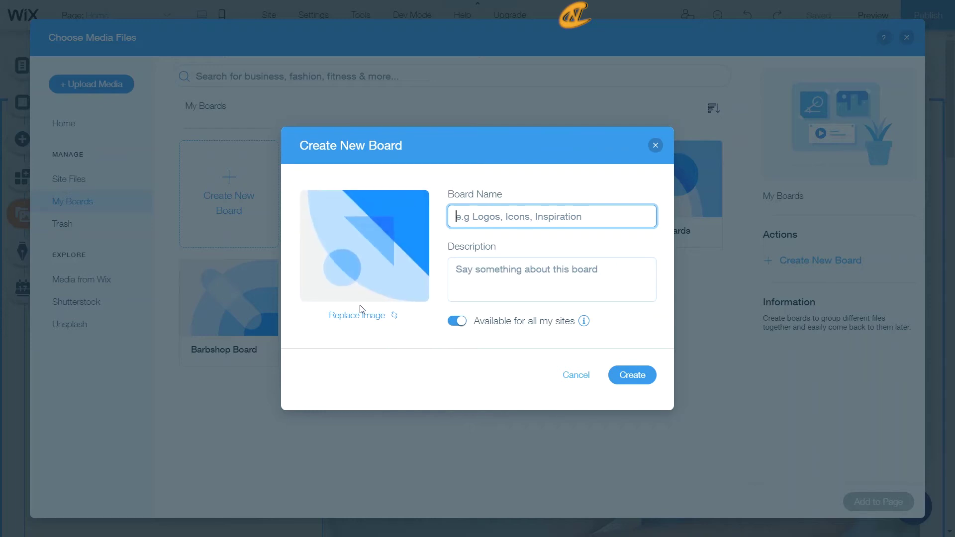
{"action": "left_click", "coordinate": [501, 217]}
{"action": "type", "text": "Email"}
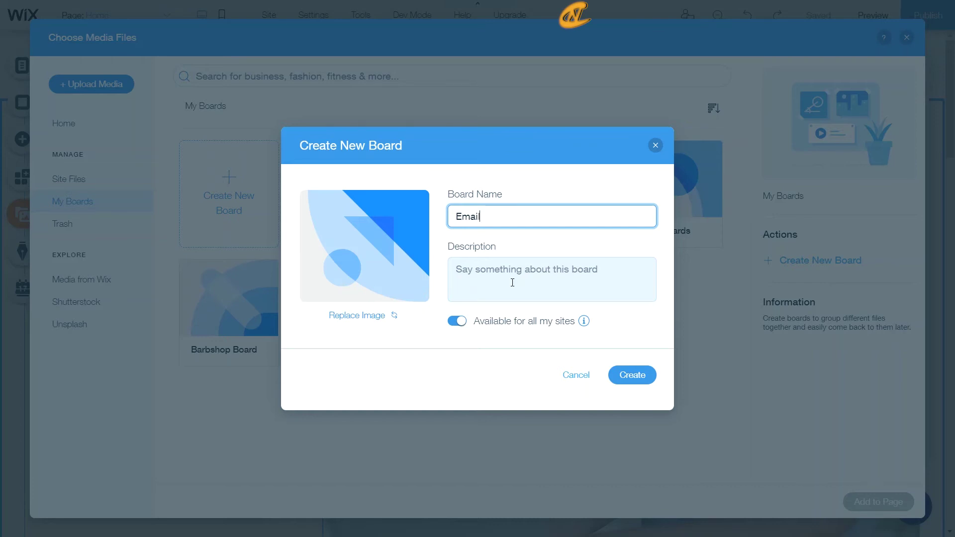
{"action": "left_click", "coordinate": [513, 282]}
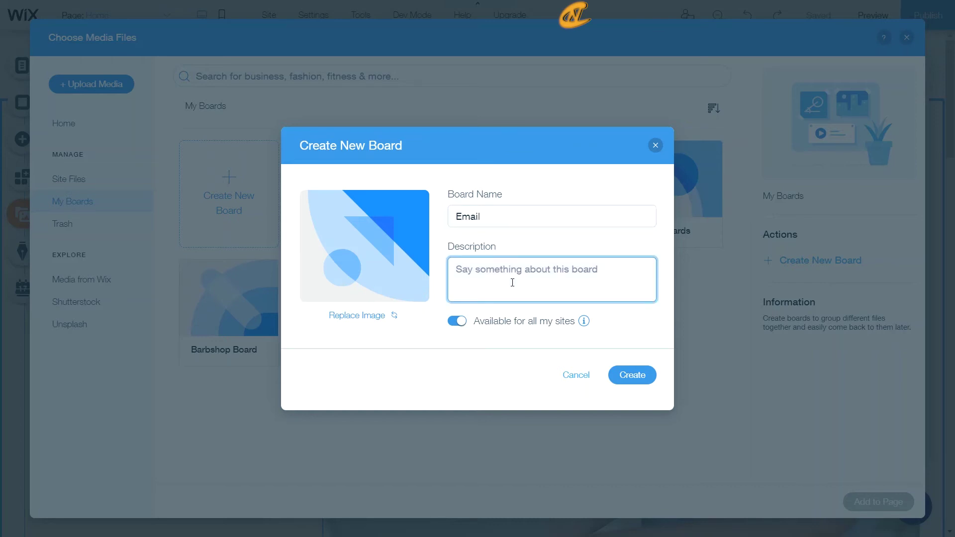
{"action": "type", "text": "Anything "}
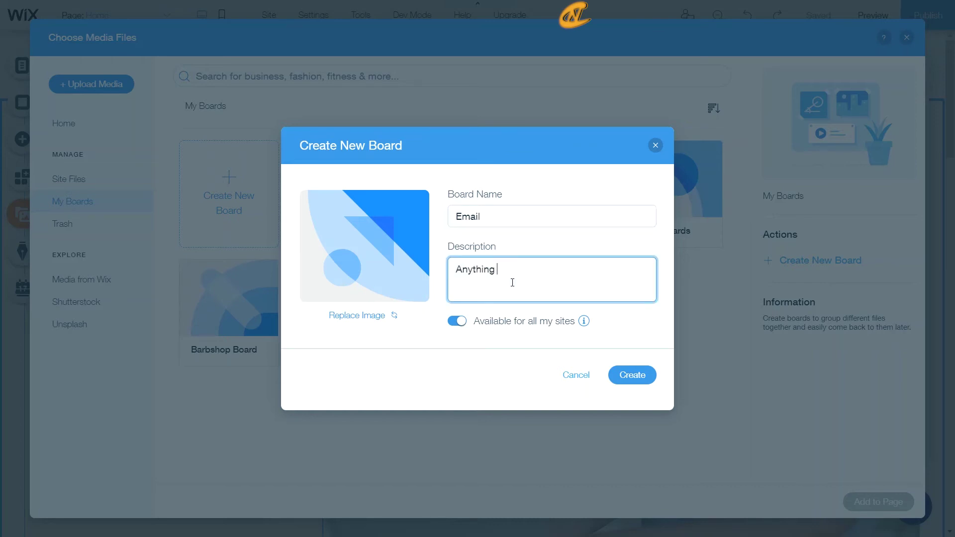
{"action": "type", "text": "that is email related."}
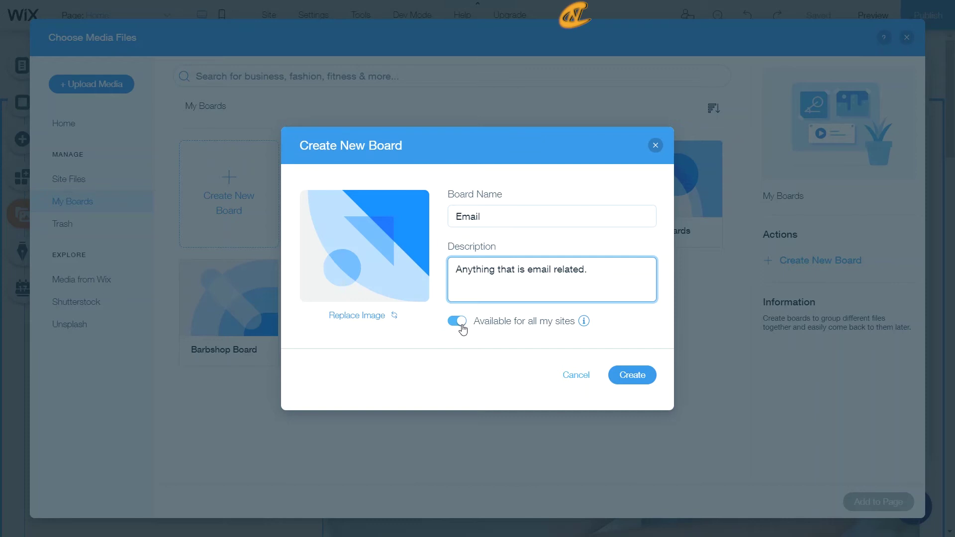
{"action": "left_click", "coordinate": [460, 323]}
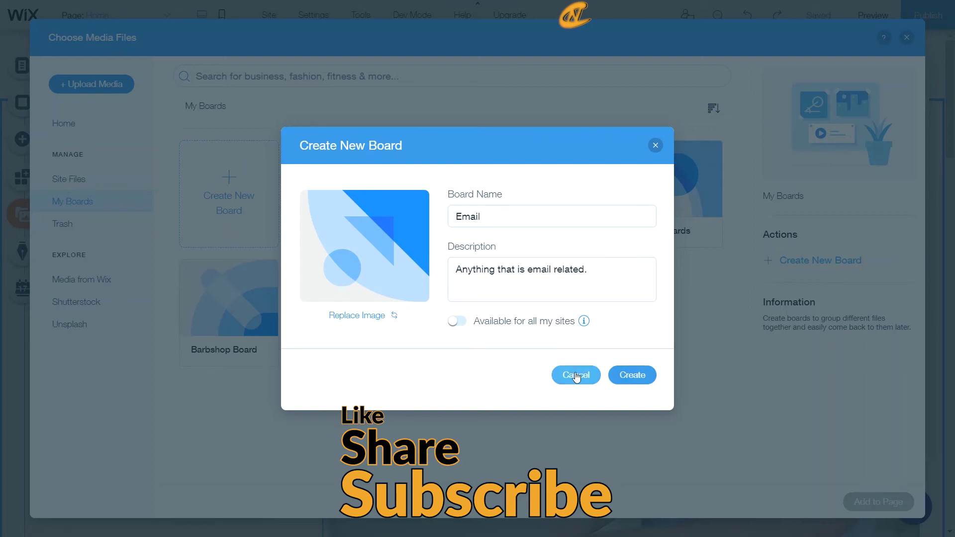
{"action": "left_click", "coordinate": [624, 381]}
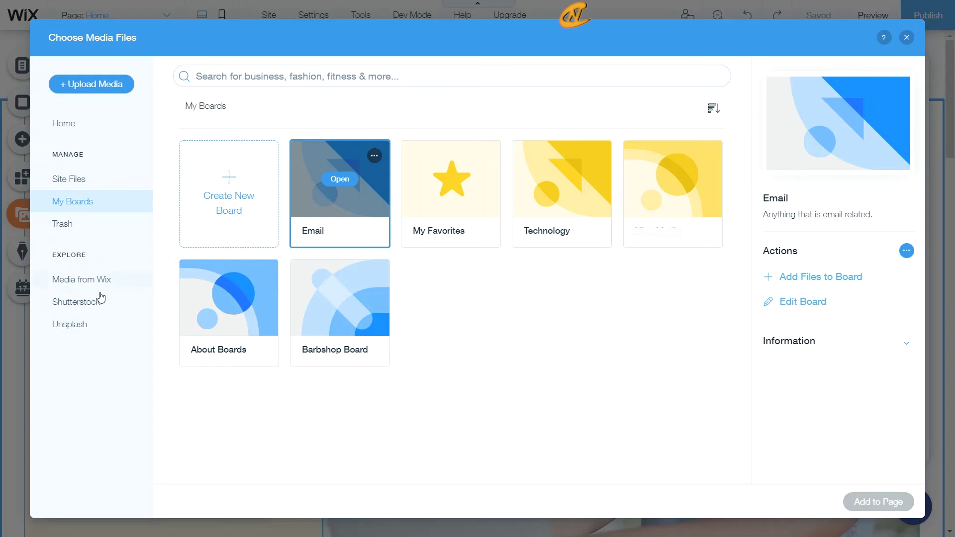
Switch the media library to the free Unsplash high-resolution photo collection
{"action": "left_click", "coordinate": [114, 329]}
Search Unsplash for 'email' and save the @ sign photo to the Email board
{"action": "left_click", "coordinate": [349, 79]}
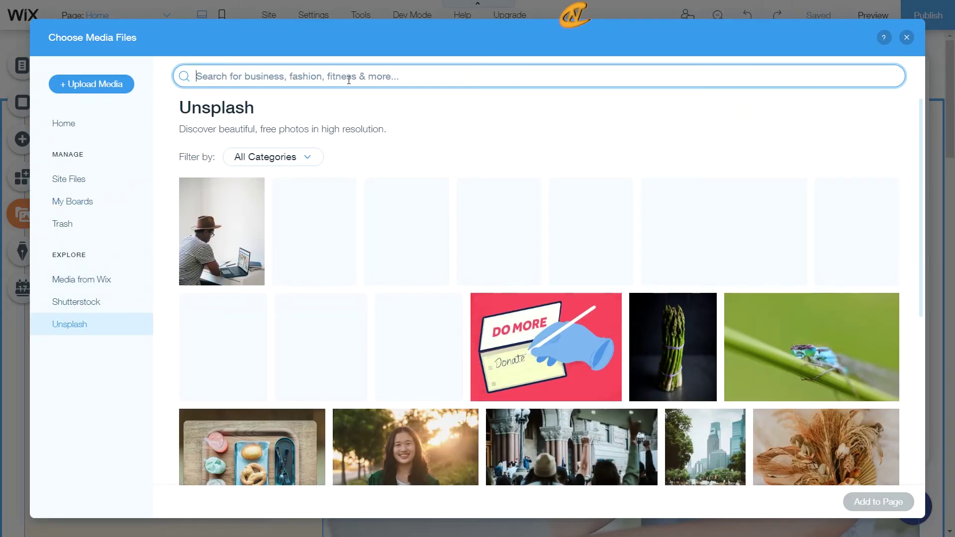
{"action": "type", "text": "email"}
{"action": "key", "text": "Return"}
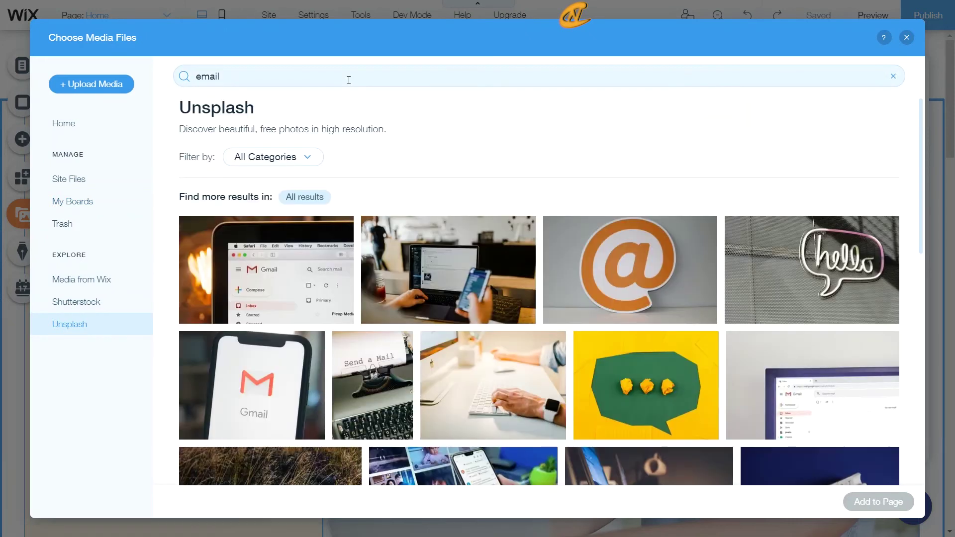
{"action": "mouse_move", "coordinate": [677, 263]}
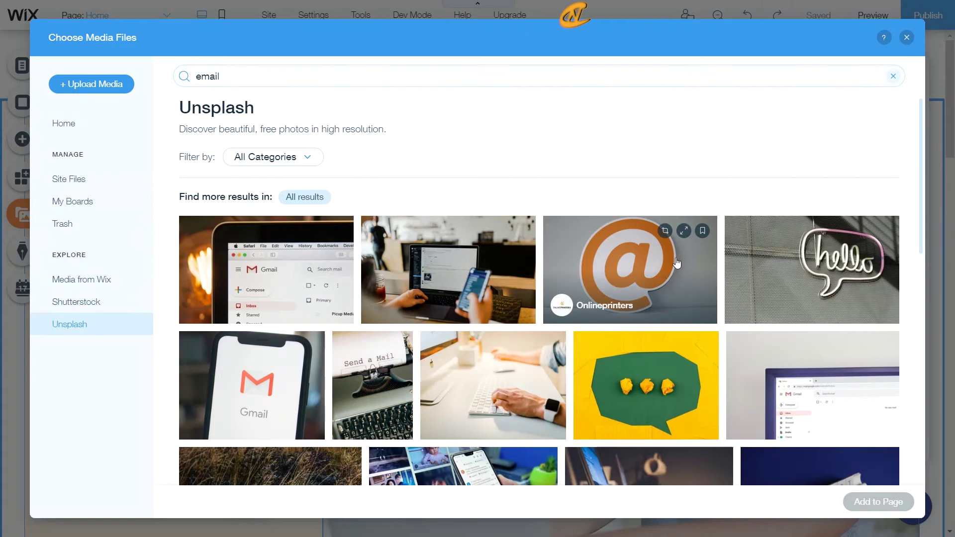
{"action": "left_click", "coordinate": [702, 232]}
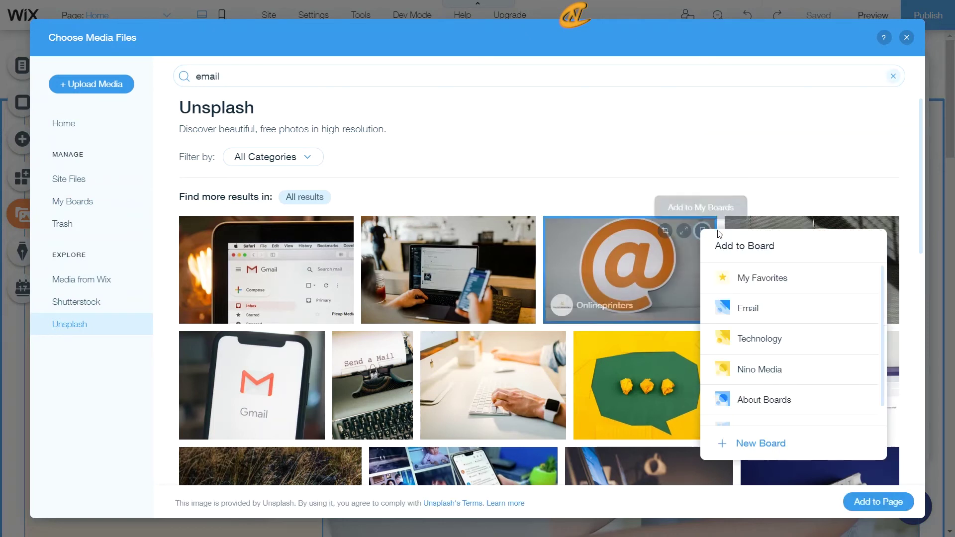
{"action": "left_click", "coordinate": [852, 308]}
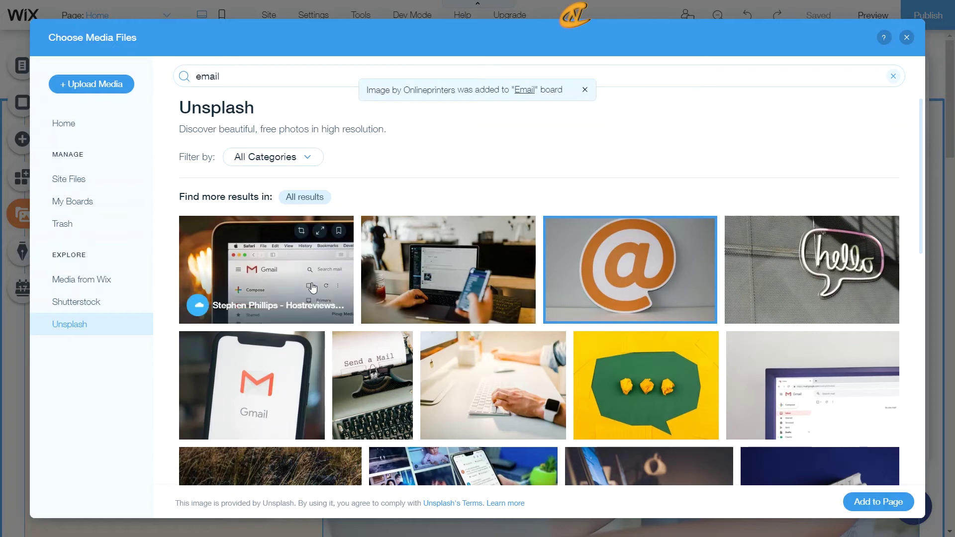
Save the Gmail phone and typewriter photos to the Email board
{"action": "mouse_move", "coordinate": [309, 358]}
{"action": "left_click", "coordinate": [308, 354]}
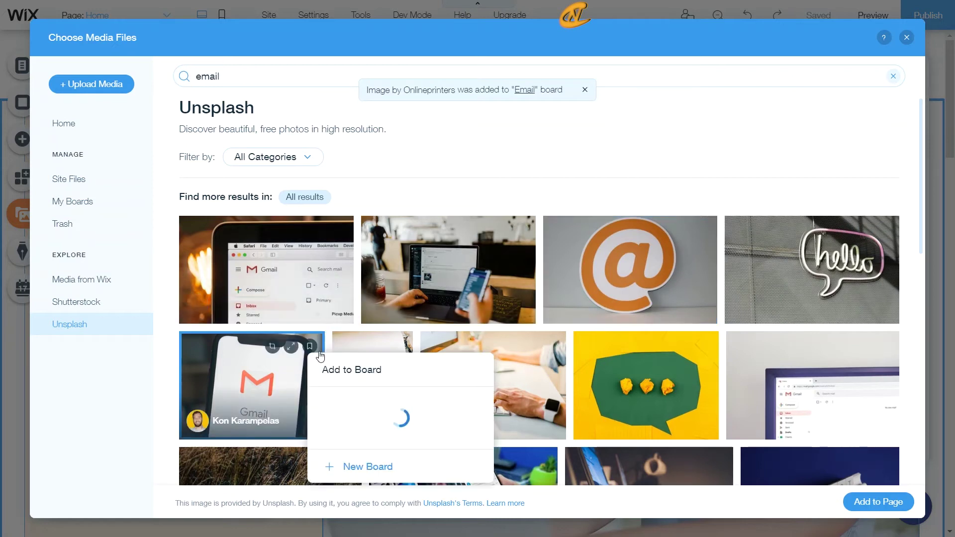
{"action": "left_click", "coordinate": [379, 199]}
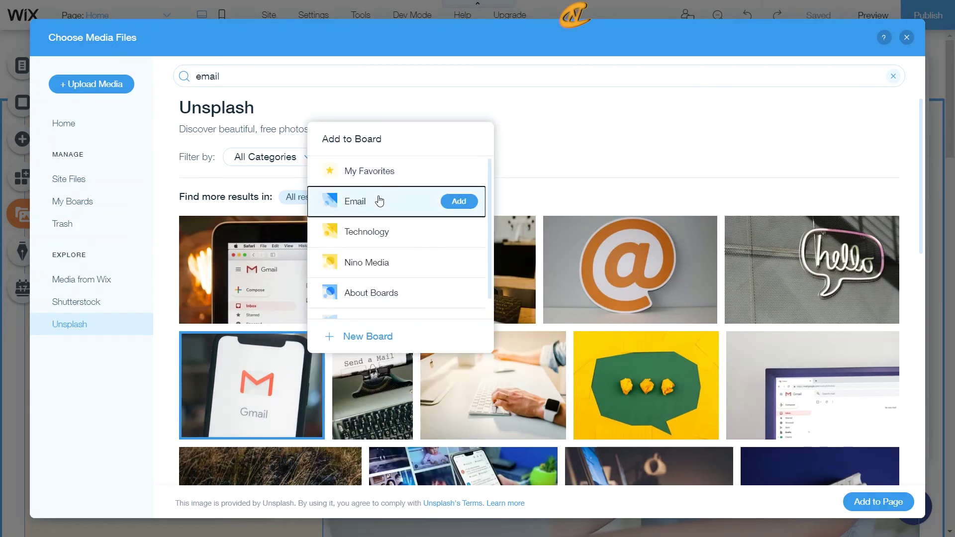
{"action": "mouse_move", "coordinate": [379, 347]}
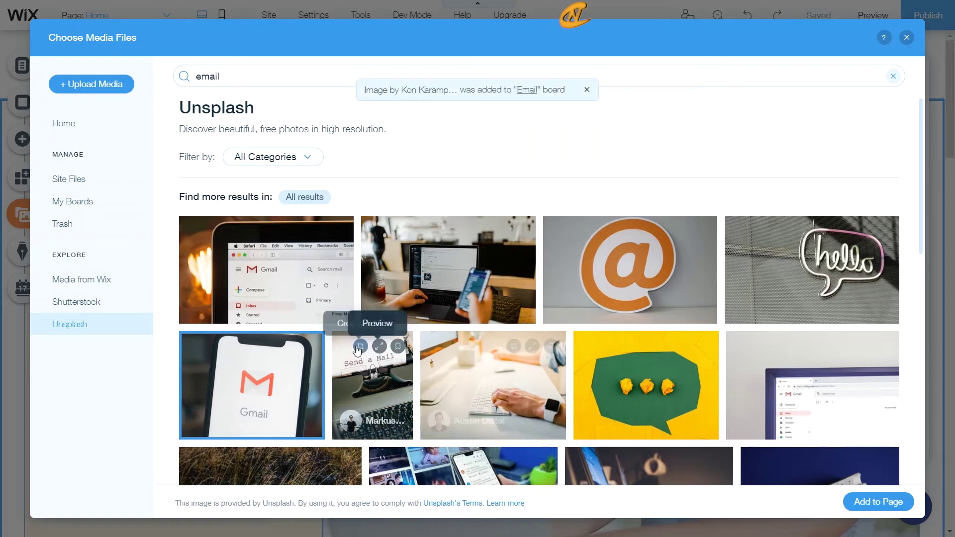
{"action": "left_click", "coordinate": [398, 347]}
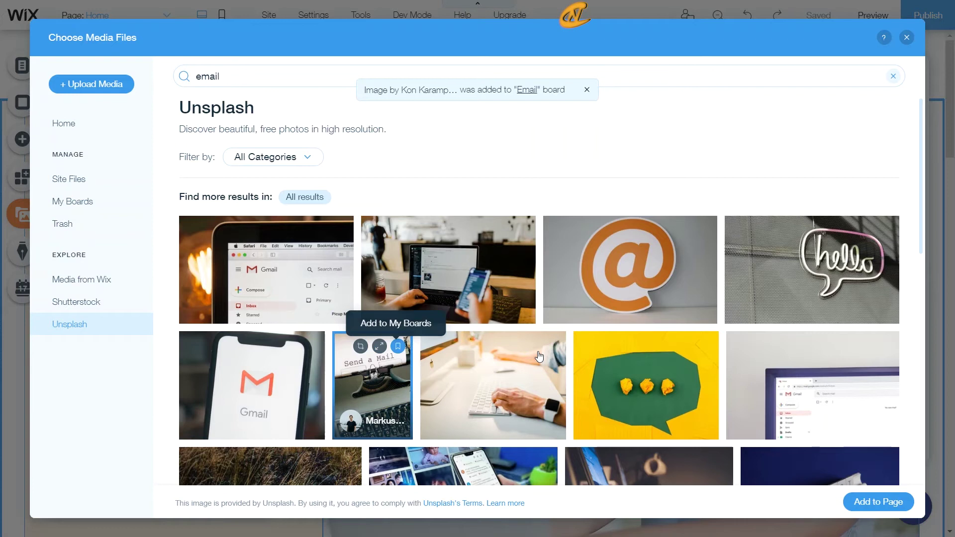
{"action": "left_click", "coordinate": [491, 202]}
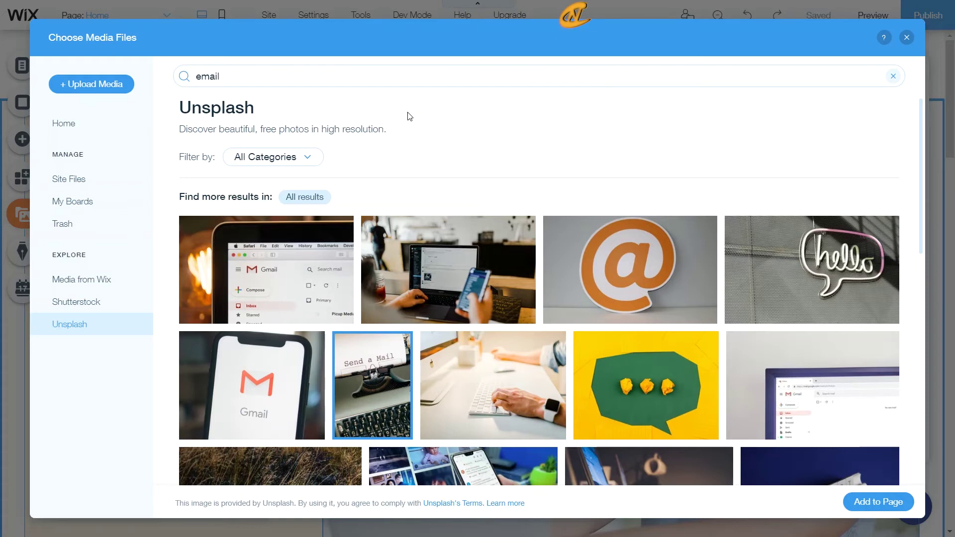
Check the typewriter photo's board choices again, then return to My Boards
{"action": "mouse_move", "coordinate": [384, 379]}
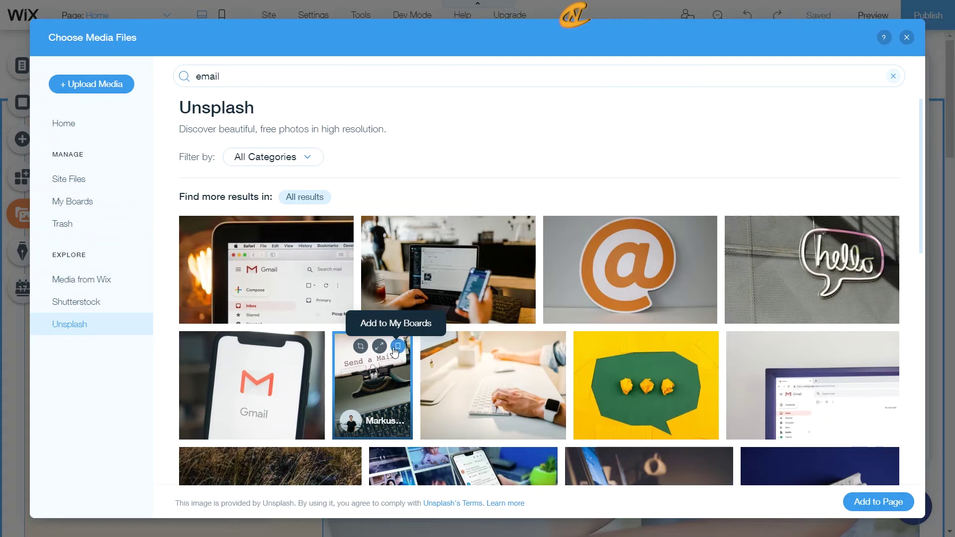
{"action": "left_click", "coordinate": [397, 347]}
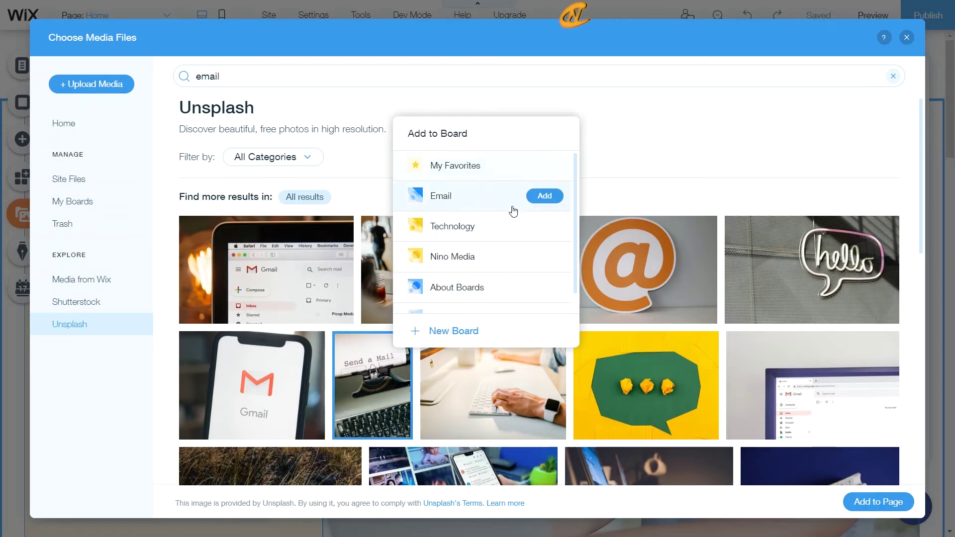
{"action": "left_click", "coordinate": [637, 138]}
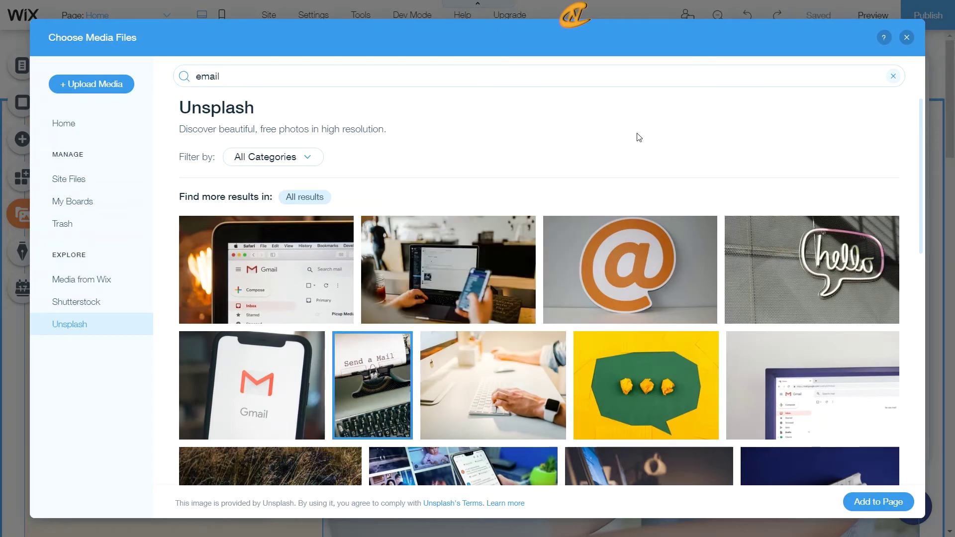
{"action": "mouse_move", "coordinate": [455, 279]}
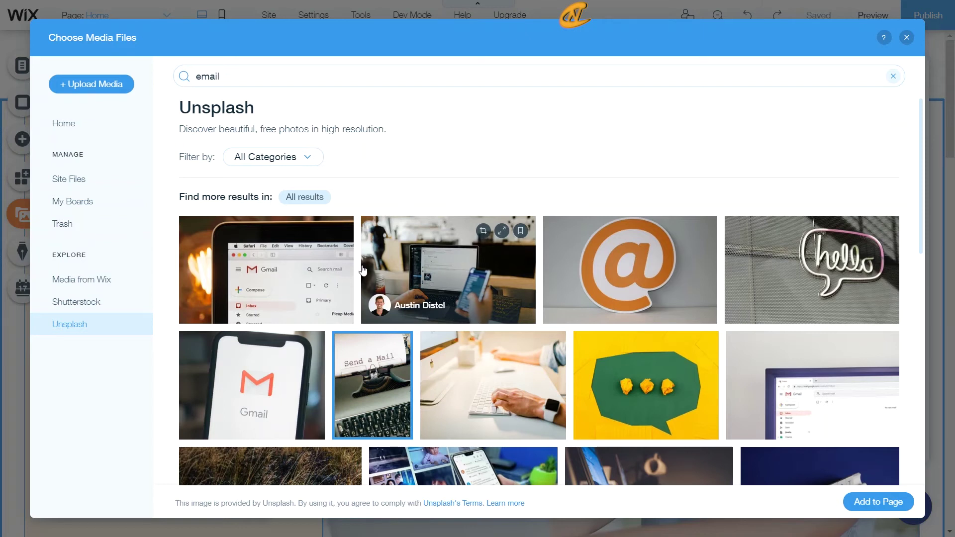
{"action": "mouse_move", "coordinate": [345, 274]}
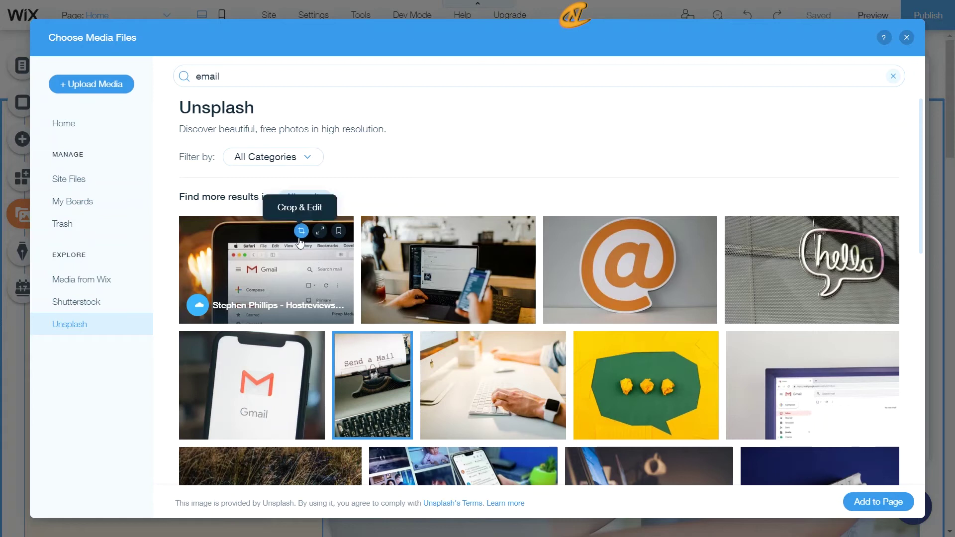
{"action": "left_click", "coordinate": [85, 208]}
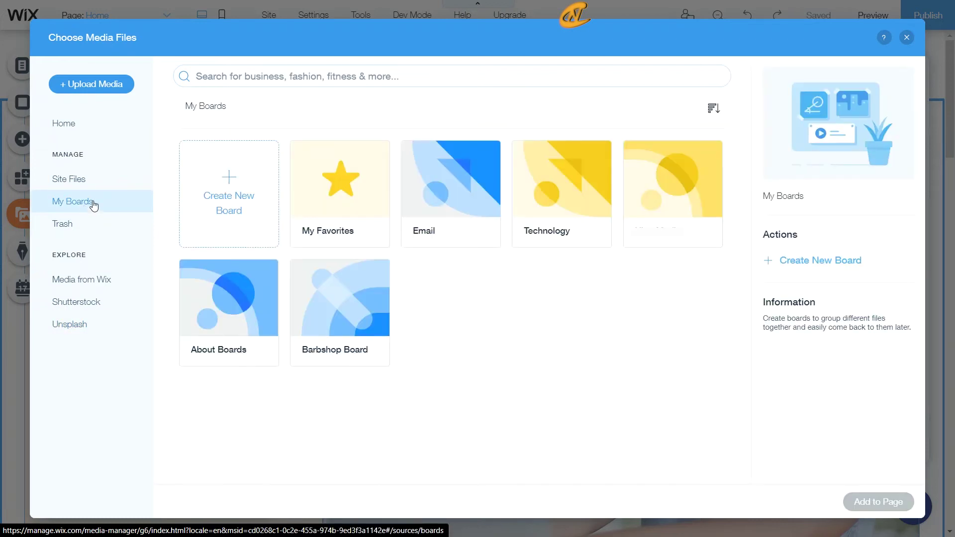
Open the Email board, remove the typewriter photo, and close the media manager
{"action": "left_click", "coordinate": [453, 191]}
{"action": "left_click", "coordinate": [452, 180]}
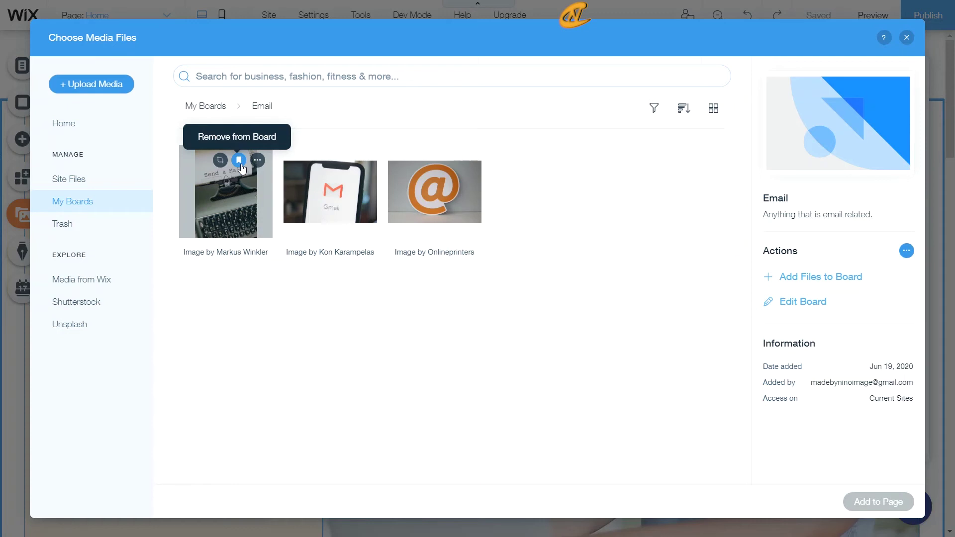
{"action": "left_click", "coordinate": [239, 161]}
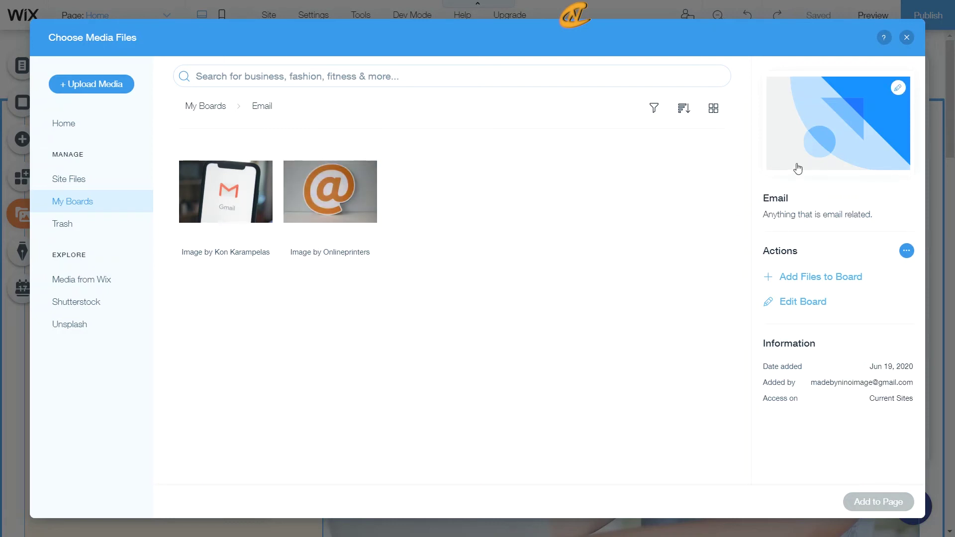
{"action": "left_click", "coordinate": [907, 37]}
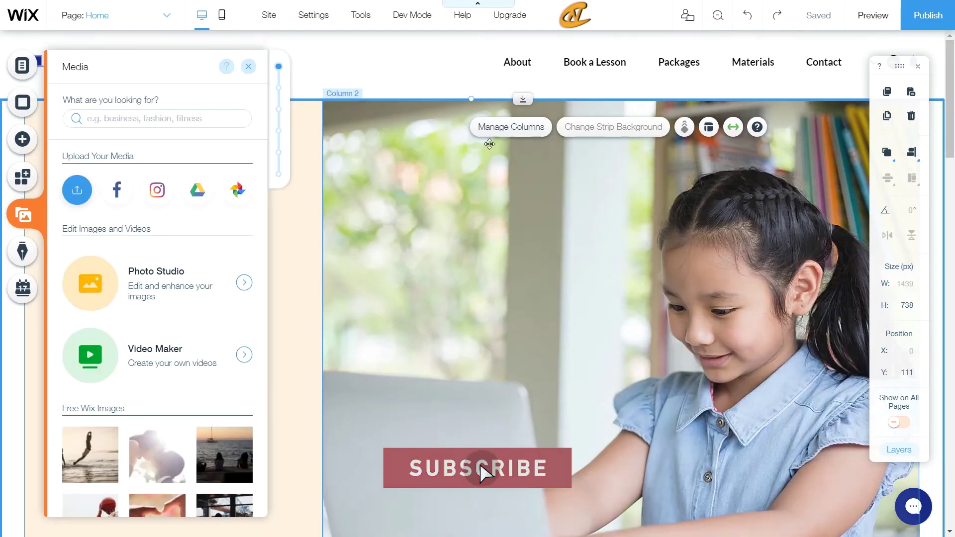
Close the Media panel and Columns tip, then open All Vector Art via Add > Decorative > Featured
{"action": "left_click", "coordinate": [373, 198]}
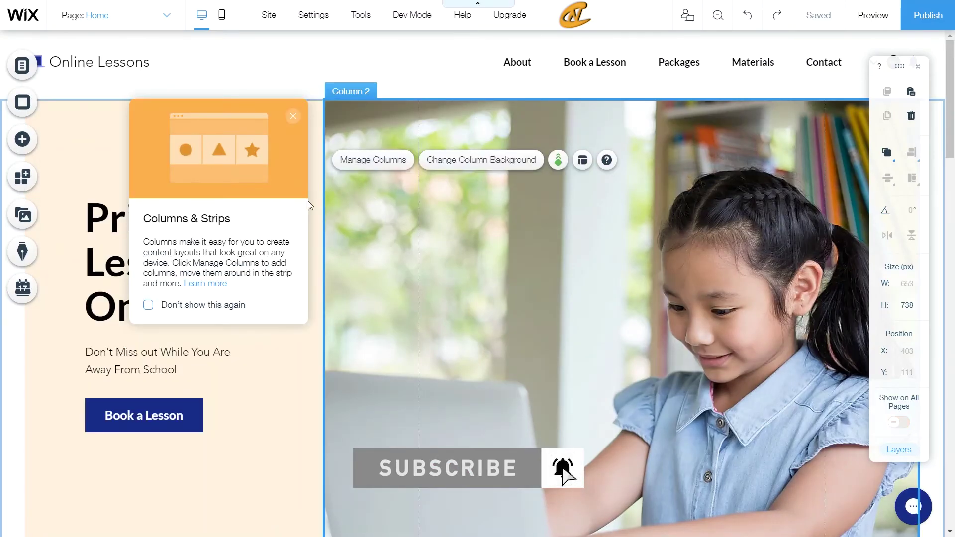
{"action": "left_click", "coordinate": [292, 118]}
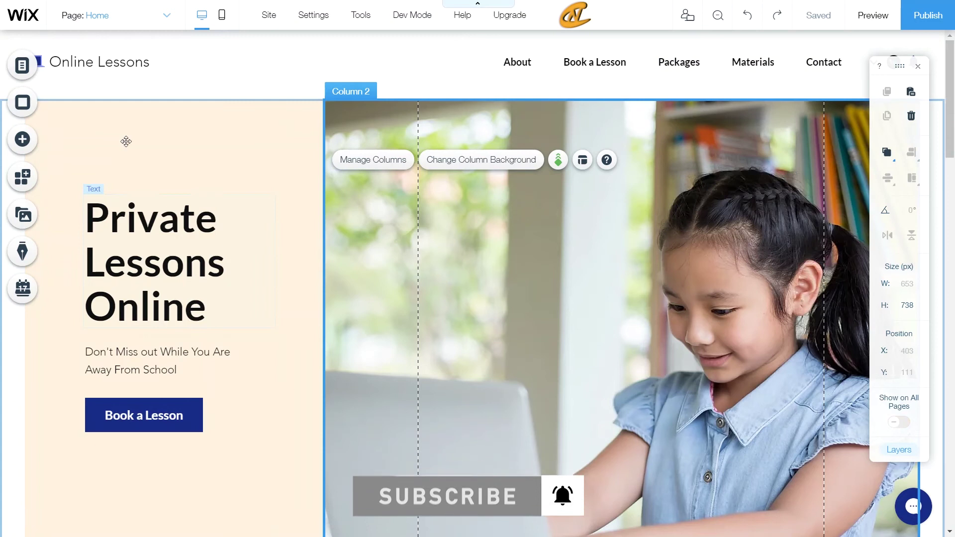
{"action": "left_click", "coordinate": [27, 138]}
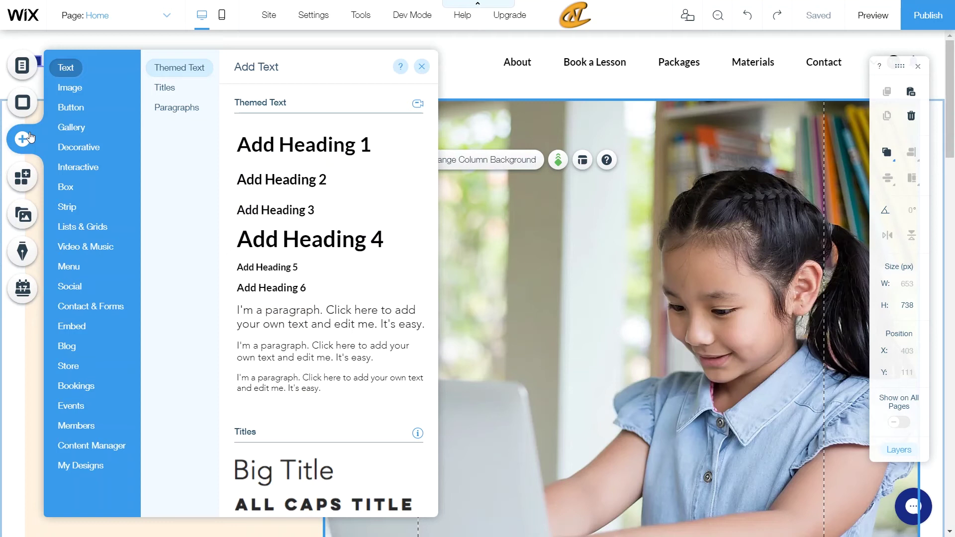
{"action": "left_click", "coordinate": [78, 150]}
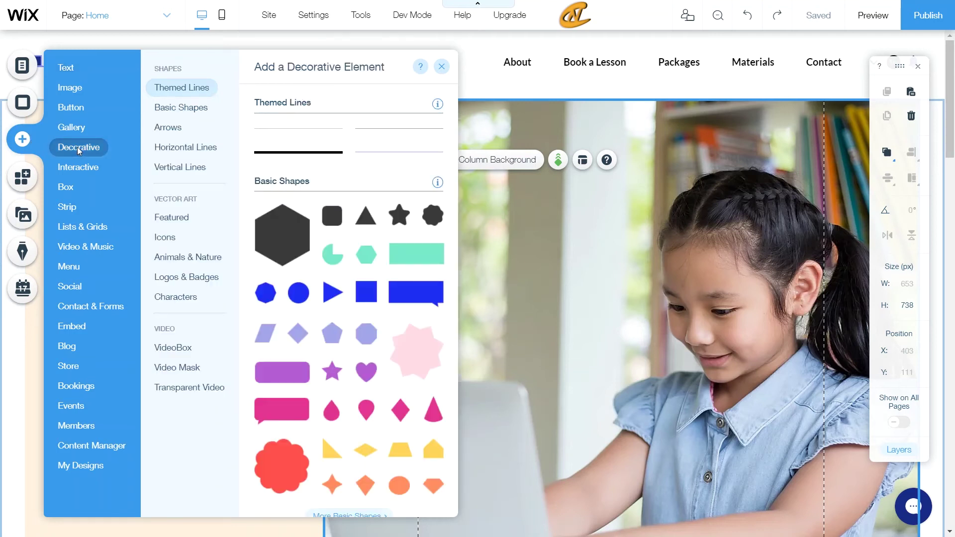
{"action": "left_click", "coordinate": [178, 223]}
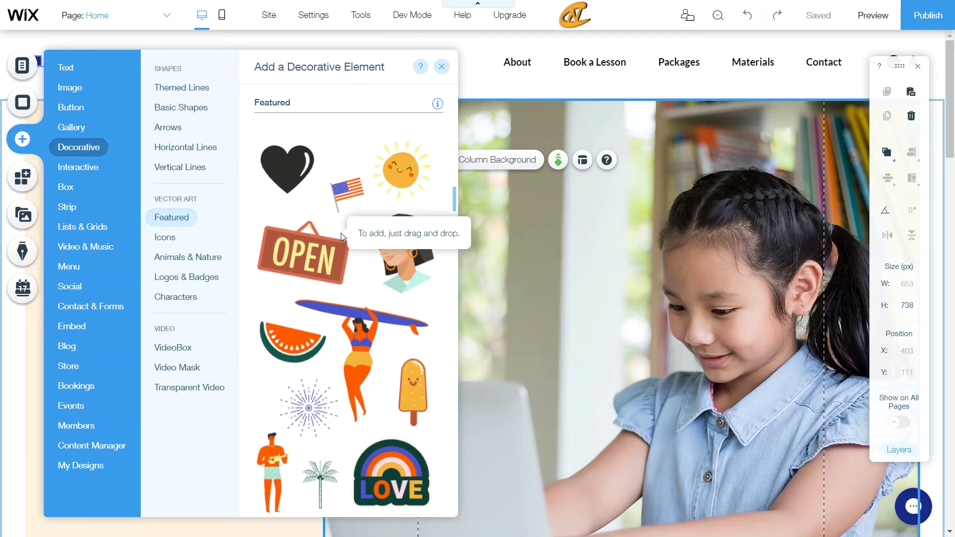
{"action": "scroll", "coordinate": [342, 288], "scroll_direction": "down", "scroll_amount": 1}
{"action": "scroll", "coordinate": [342, 288], "scroll_direction": "down", "scroll_amount": 4}
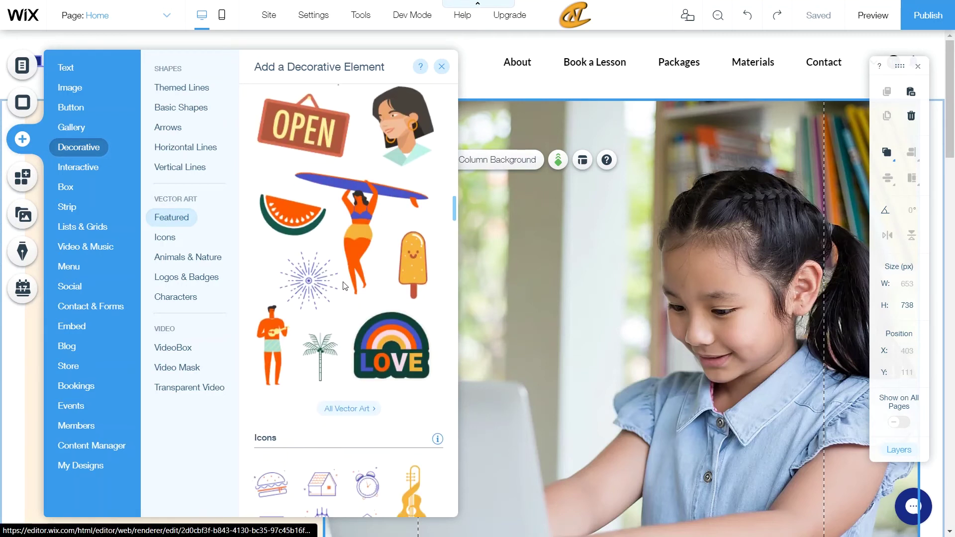
{"action": "left_click", "coordinate": [367, 350]}
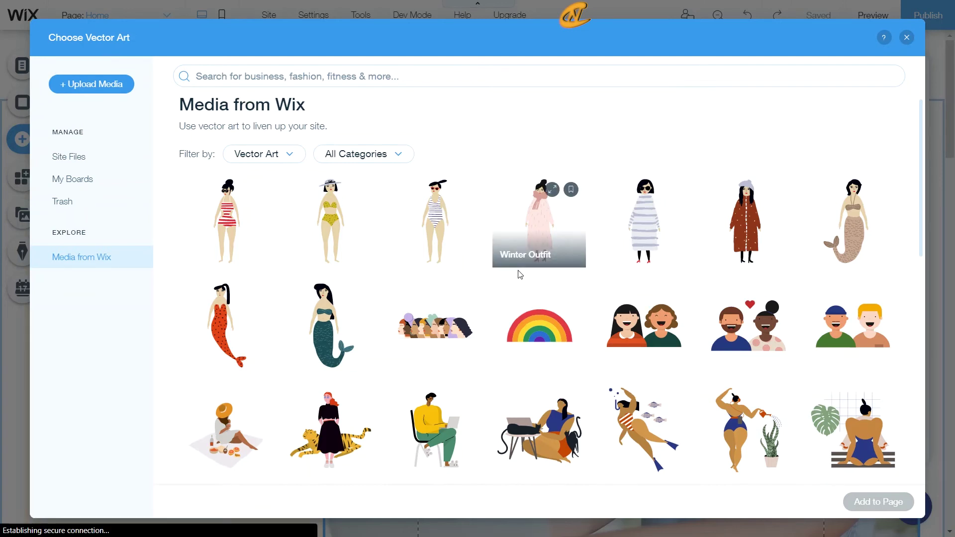
Filter the vector art to Objects and bring up the board choices for the Eight Ball
{"action": "scroll", "coordinate": [498, 268], "scroll_direction": "down", "scroll_amount": 1}
{"action": "scroll", "coordinate": [438, 234], "scroll_direction": "up", "scroll_amount": 1}
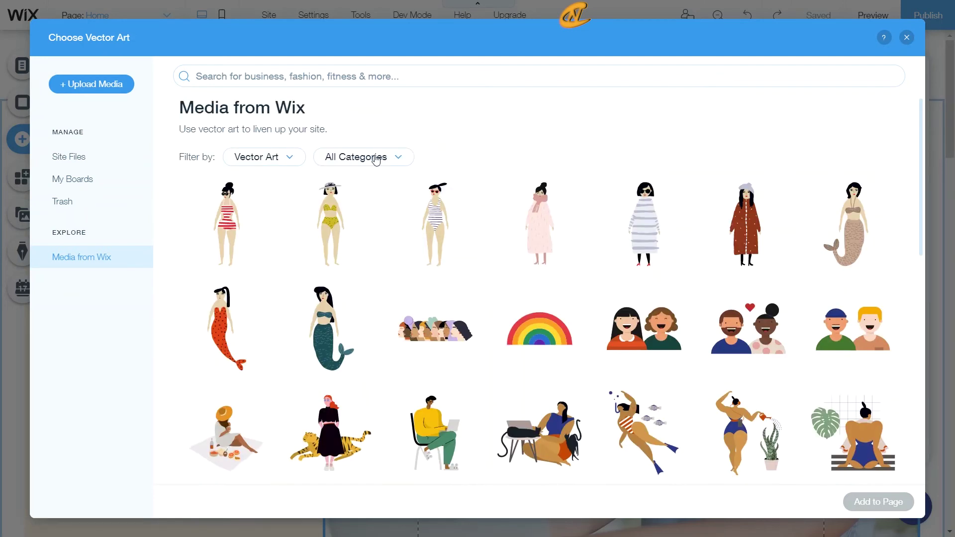
{"action": "left_click", "coordinate": [378, 156]}
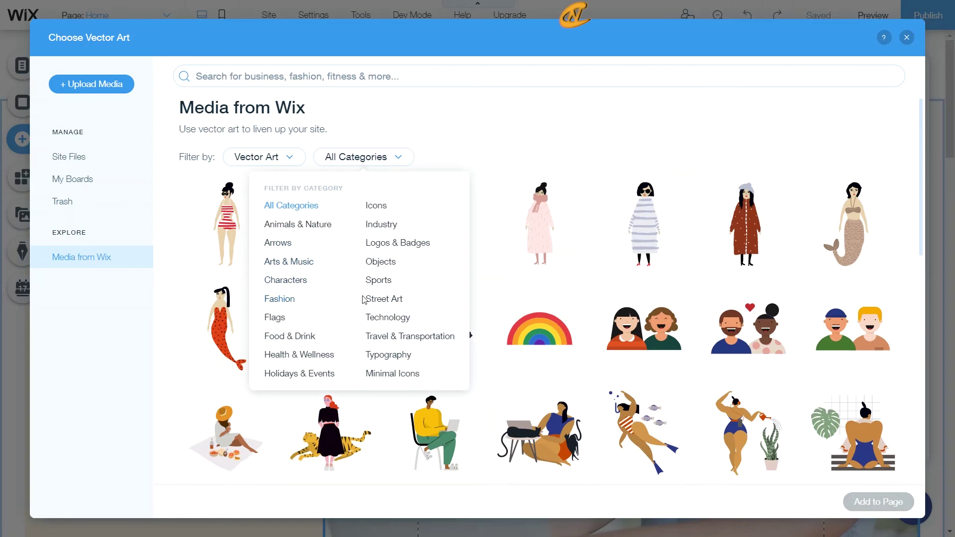
{"action": "left_click", "coordinate": [384, 263]}
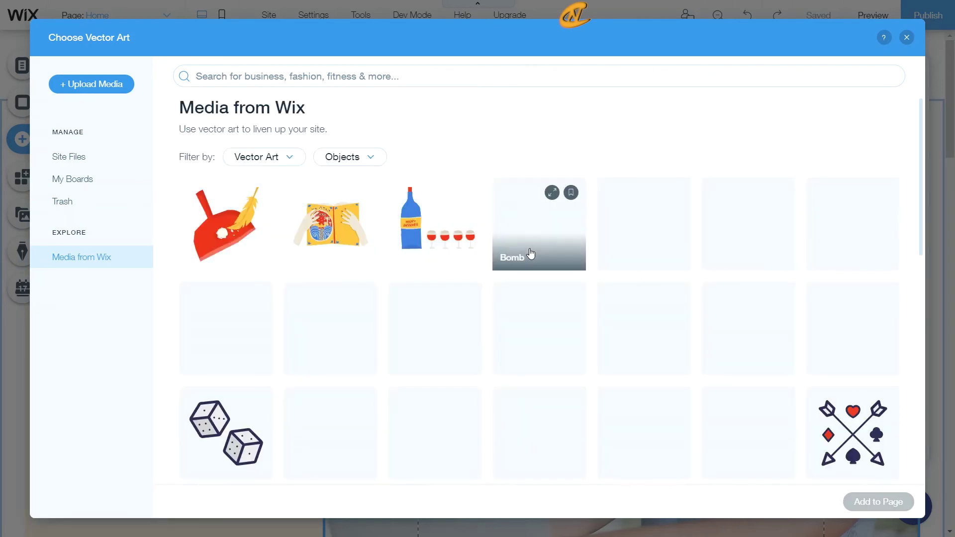
{"action": "mouse_move", "coordinate": [453, 335]}
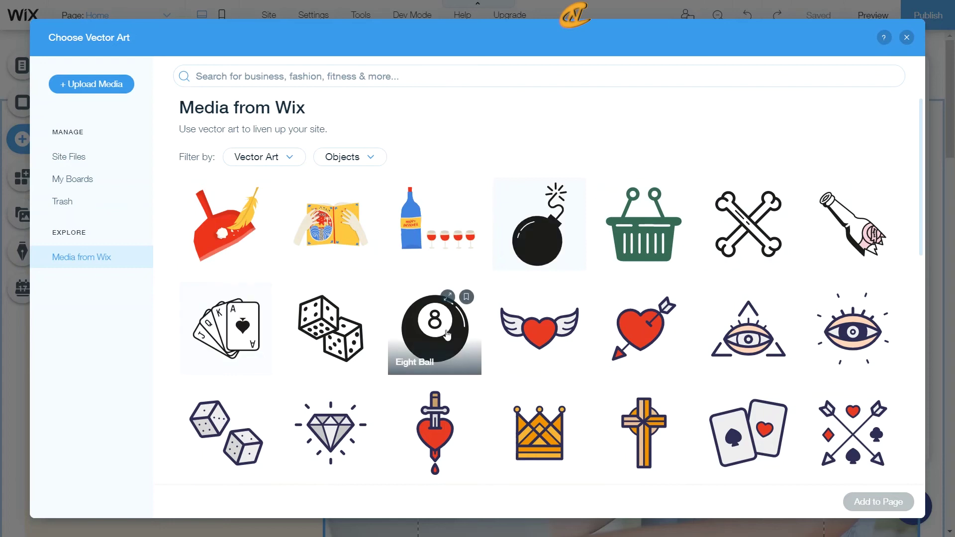
{"action": "left_click", "coordinate": [464, 301]}
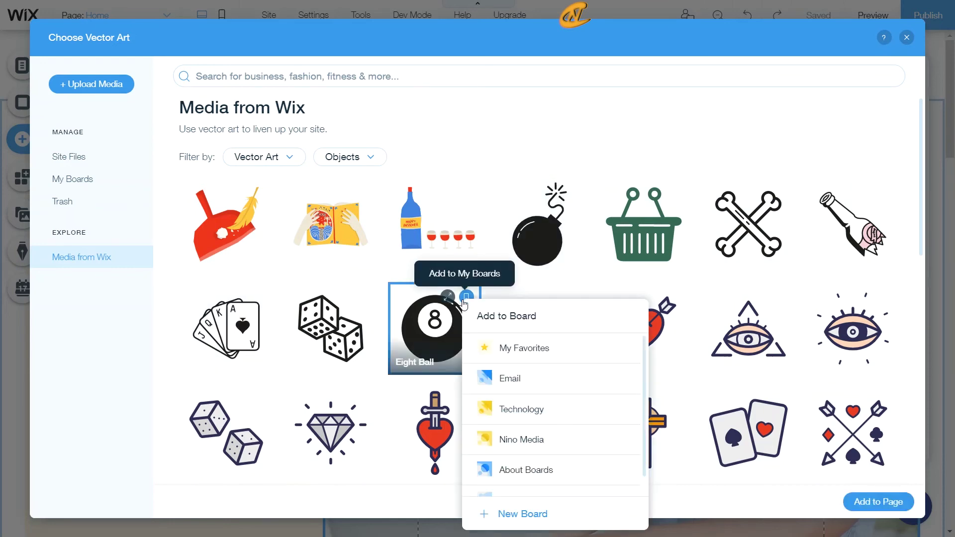
Add the Eight Ball vector art to the My Favorites board
{"action": "left_click", "coordinate": [543, 358]}
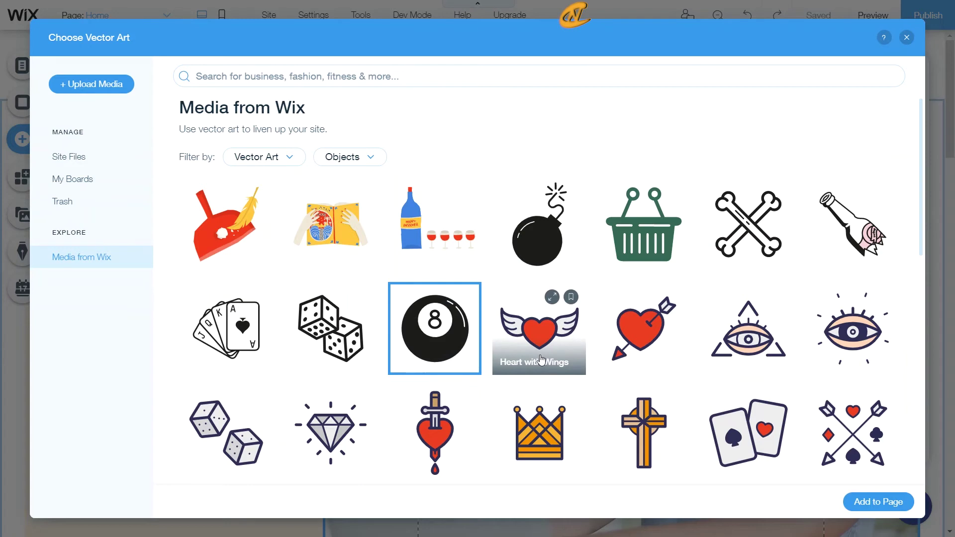
Search all vector art categories for 'email'
{"action": "left_click", "coordinate": [344, 76]}
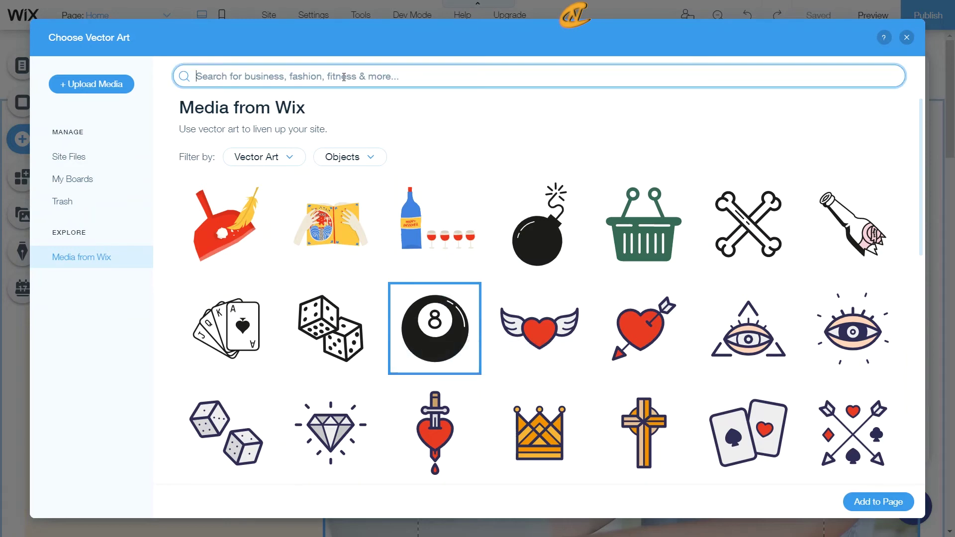
{"action": "left_click", "coordinate": [343, 158]}
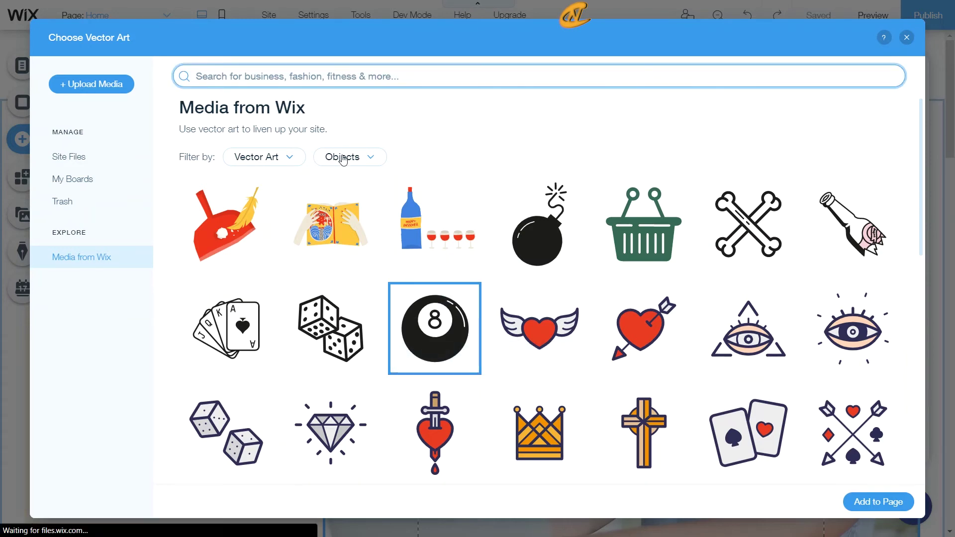
{"action": "left_click", "coordinate": [304, 209]}
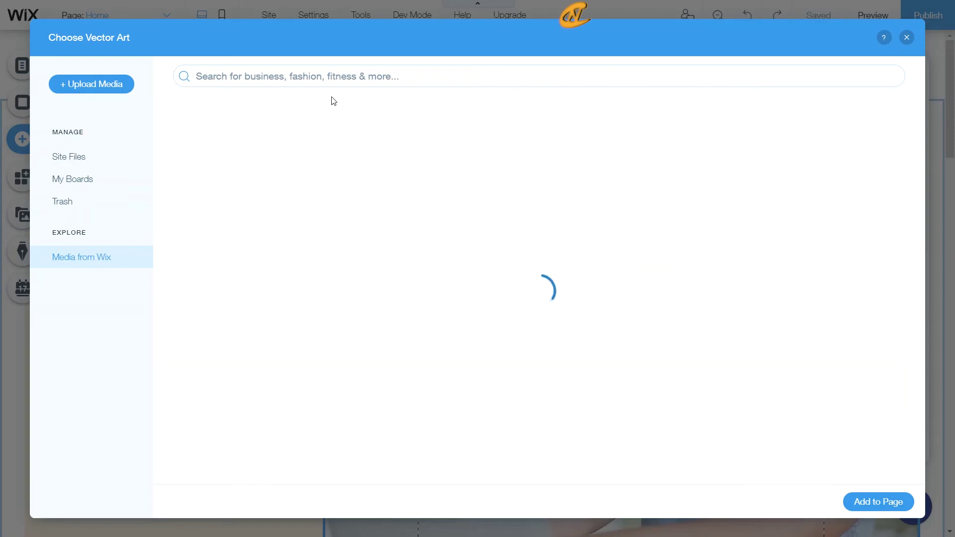
{"action": "left_click", "coordinate": [347, 78]}
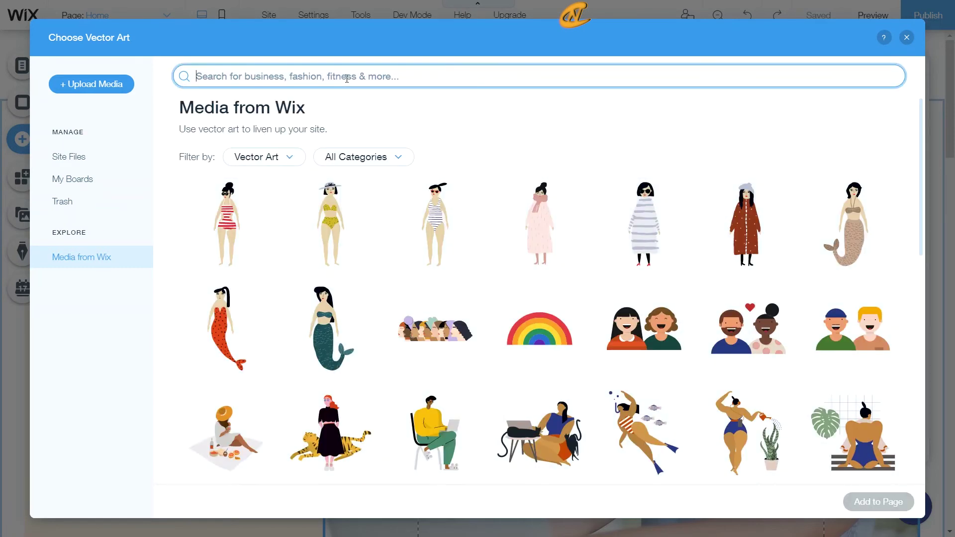
{"action": "type", "text": "em"}
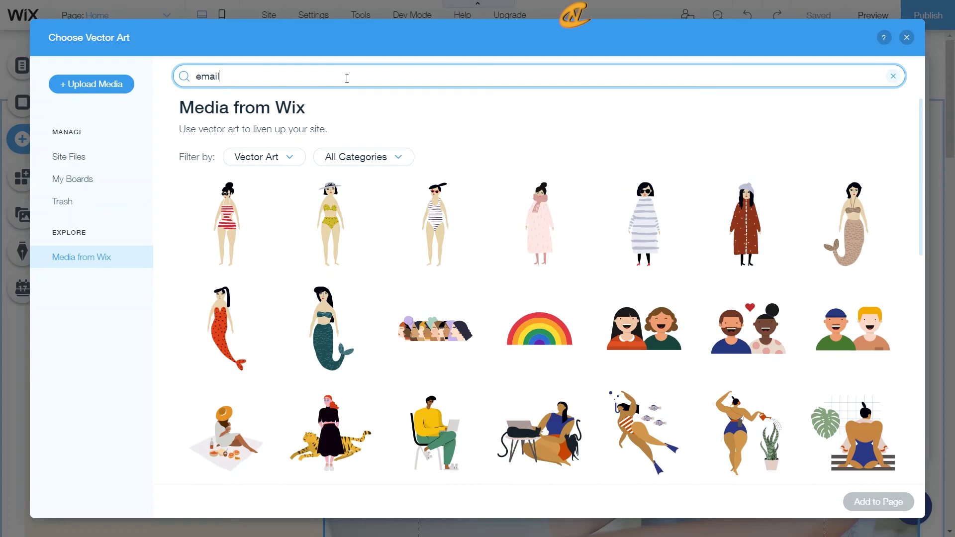
{"action": "type", "text": "ail"}
{"action": "key", "text": "Return"}
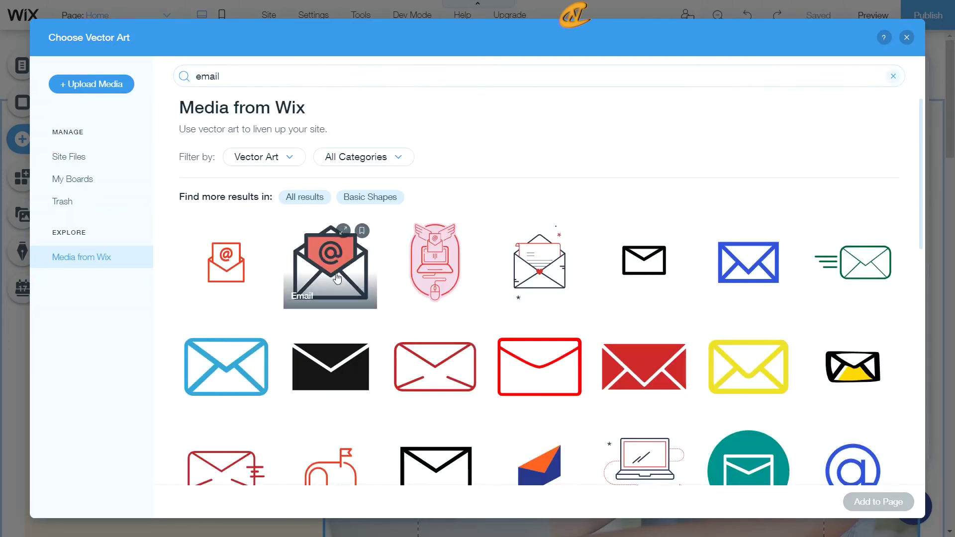
Save the dark envelope graphic and the red envelope icon to the Email board
{"action": "left_click", "coordinate": [362, 231]}
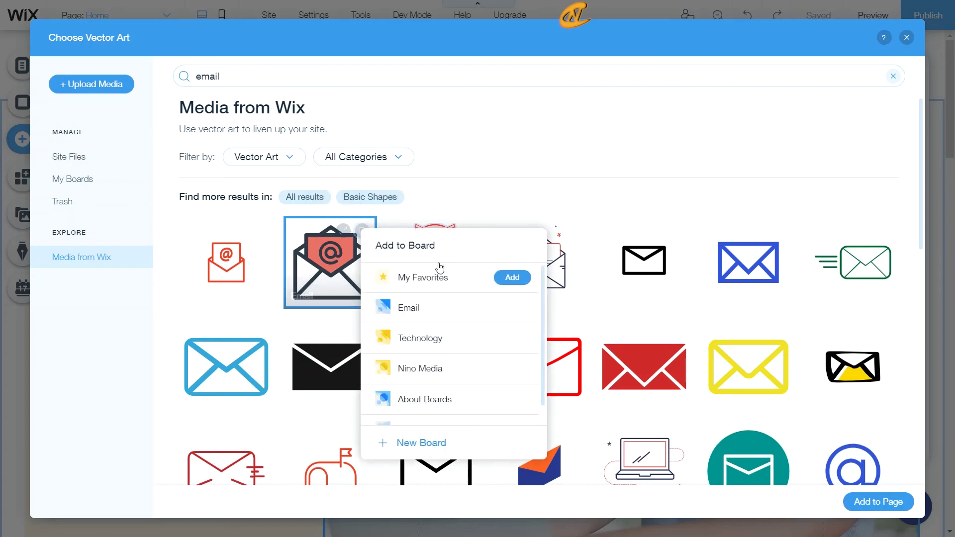
{"action": "left_click", "coordinate": [436, 306]}
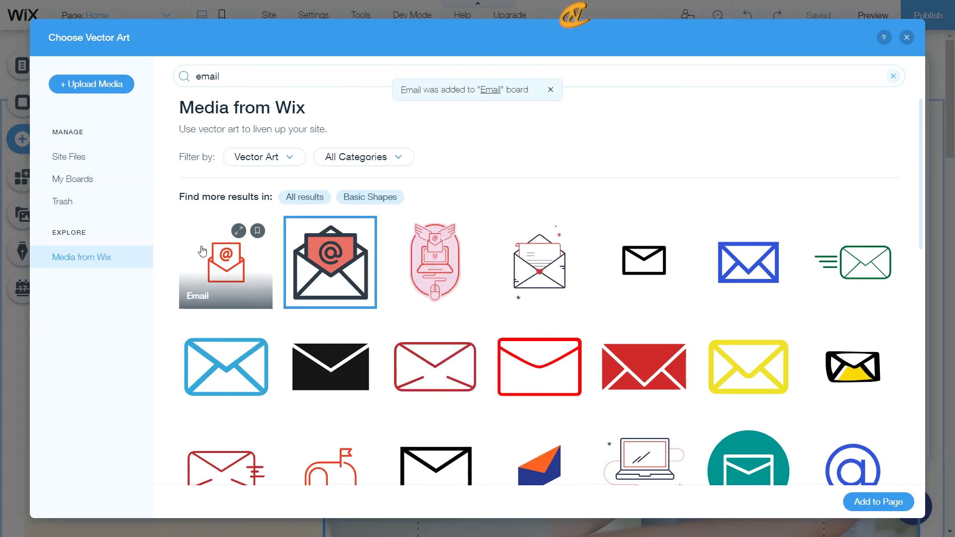
{"action": "left_click", "coordinate": [257, 231]}
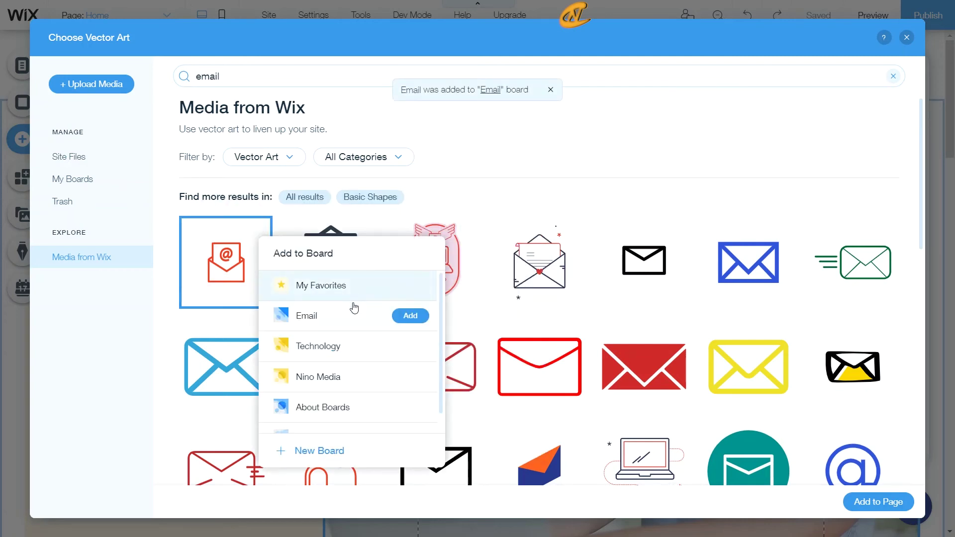
{"action": "left_click", "coordinate": [352, 310]}
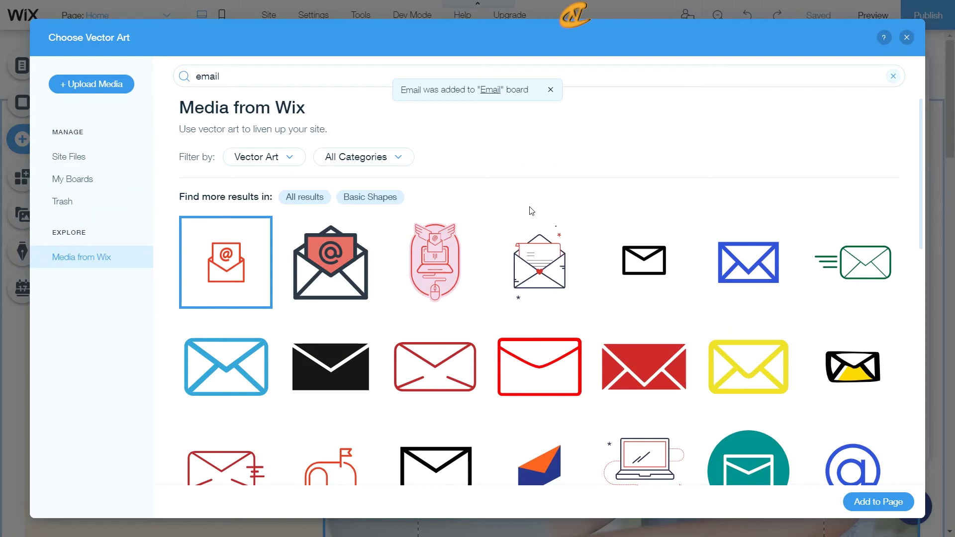
{"action": "left_click", "coordinate": [907, 39]}
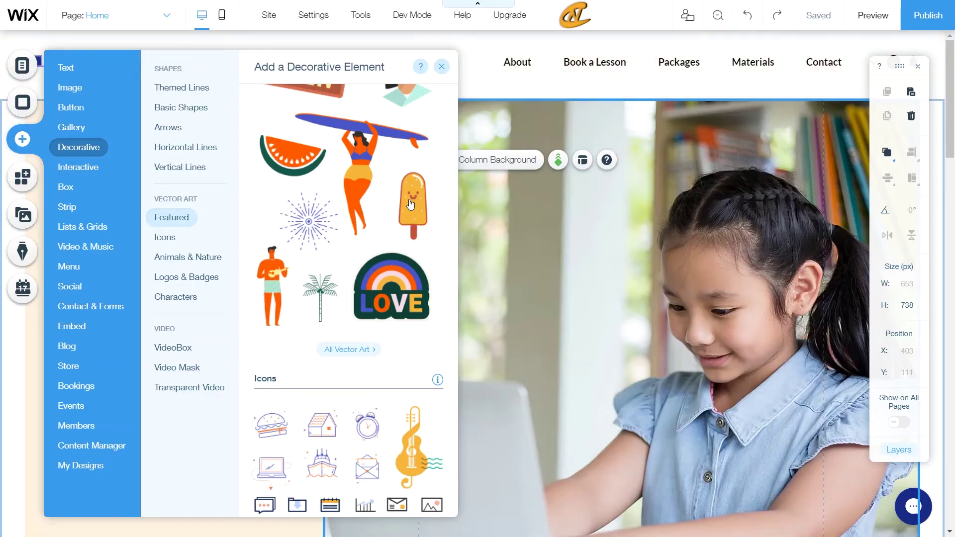
Close the decorative elements panel and reopen the media manager on the My Boards list
{"action": "left_click", "coordinate": [440, 67]}
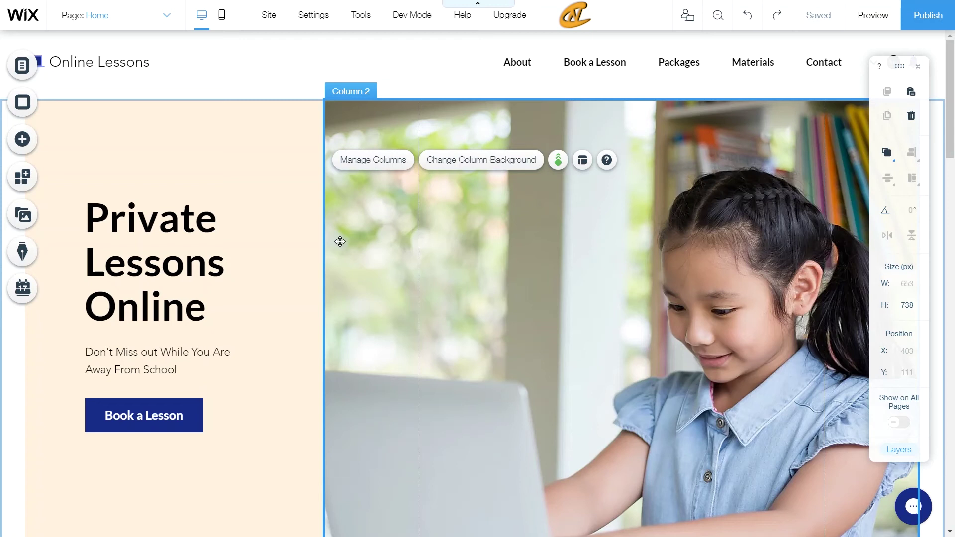
{"action": "left_click", "coordinate": [24, 216]}
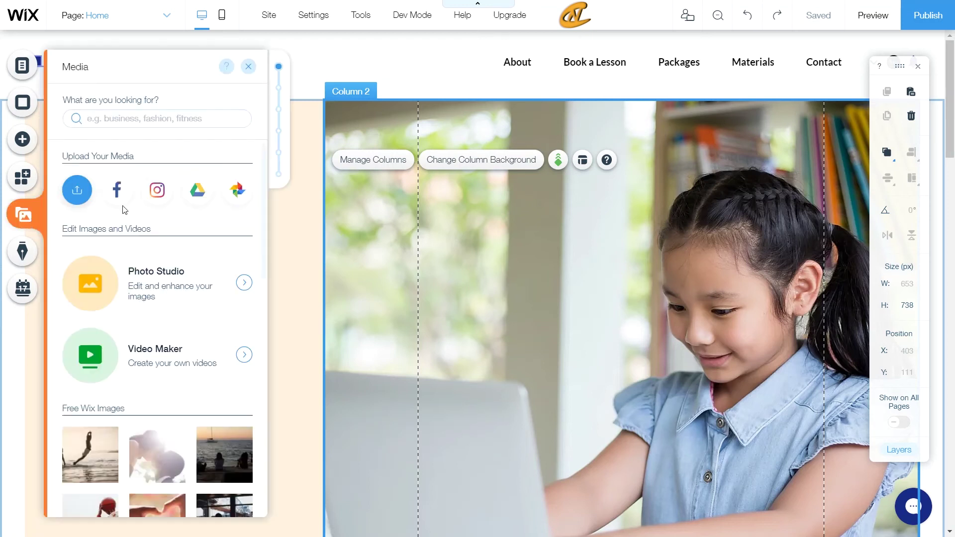
{"action": "left_click", "coordinate": [77, 190]}
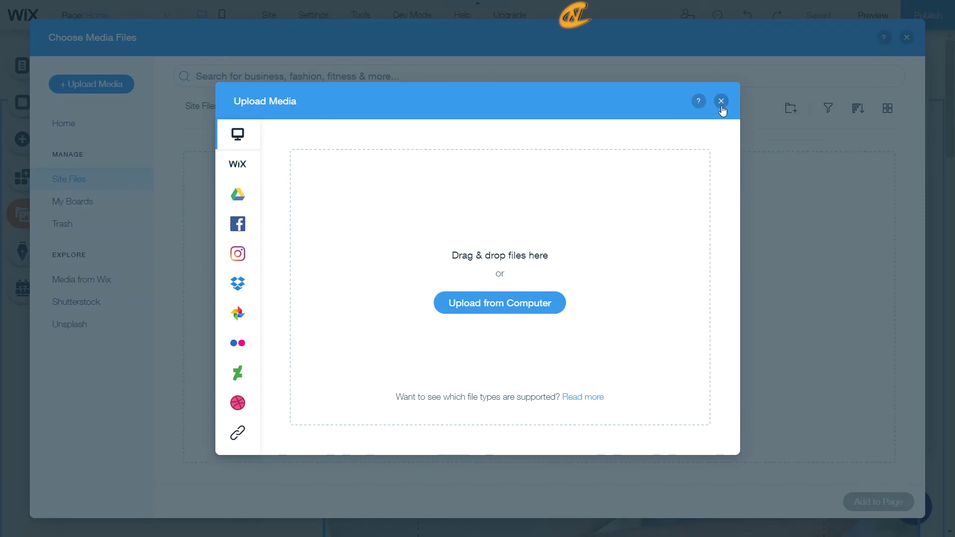
{"action": "left_click", "coordinate": [722, 104]}
{"action": "left_click", "coordinate": [109, 204]}
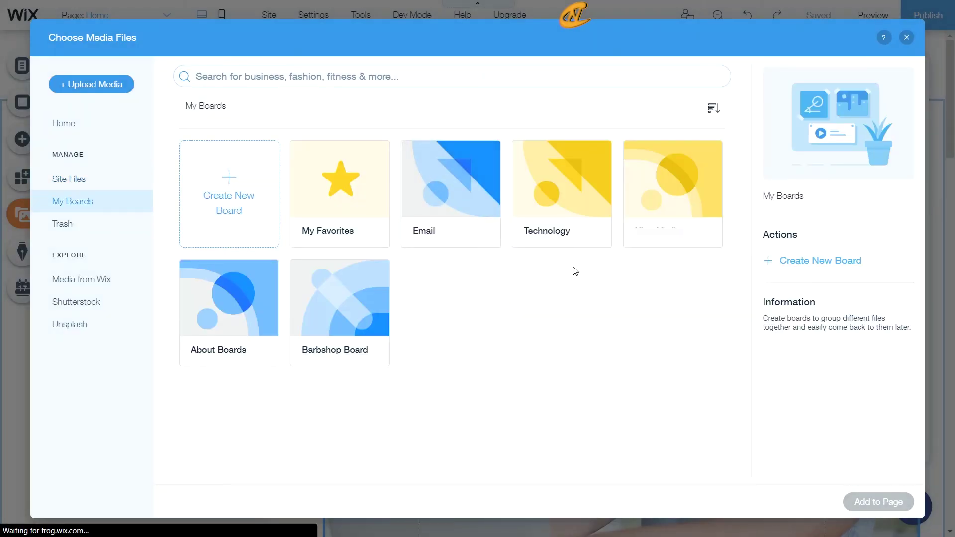
{"action": "mouse_move", "coordinate": [557, 188]}
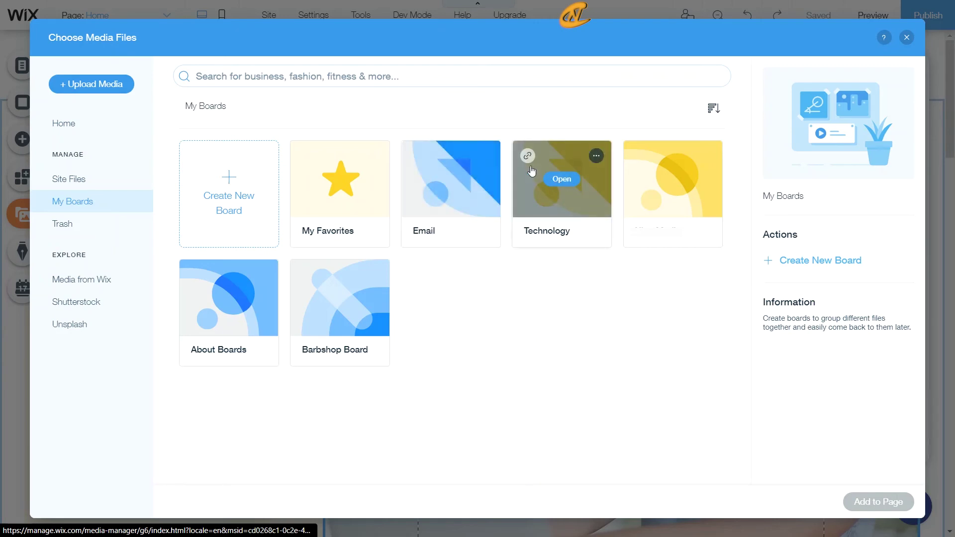
{"action": "mouse_move", "coordinate": [528, 158]}
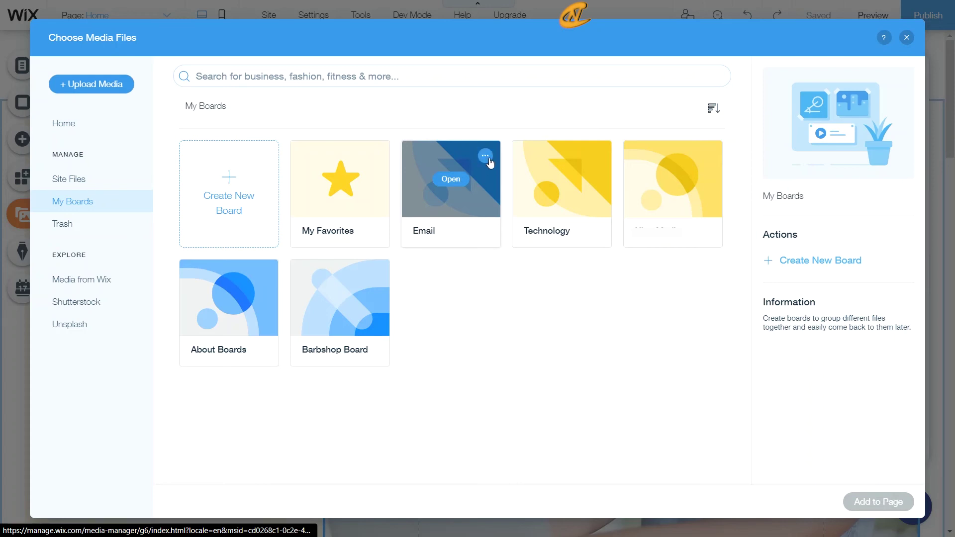
{"action": "left_click", "coordinate": [486, 157]}
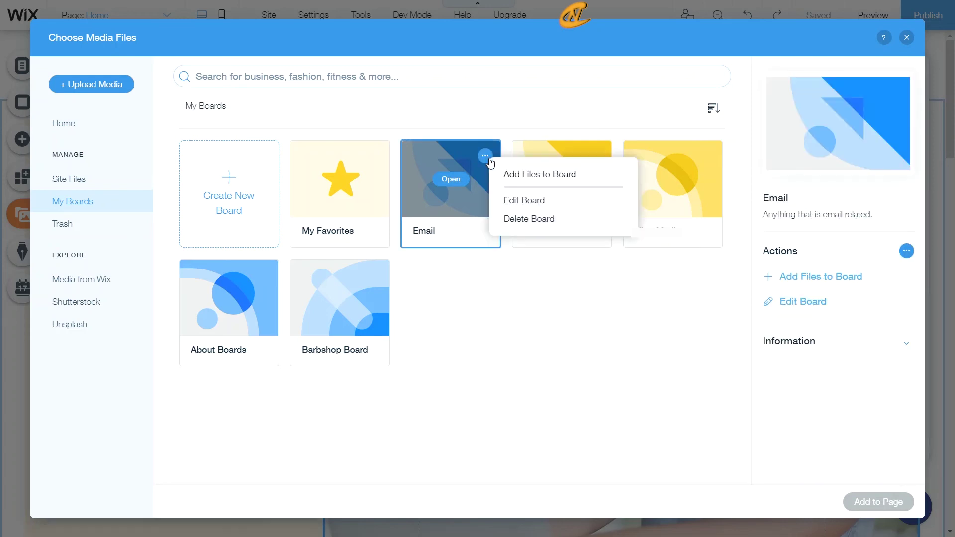
Delete the Email board, leaving its Edit Board settings unchanged first
{"action": "left_click", "coordinate": [512, 200]}
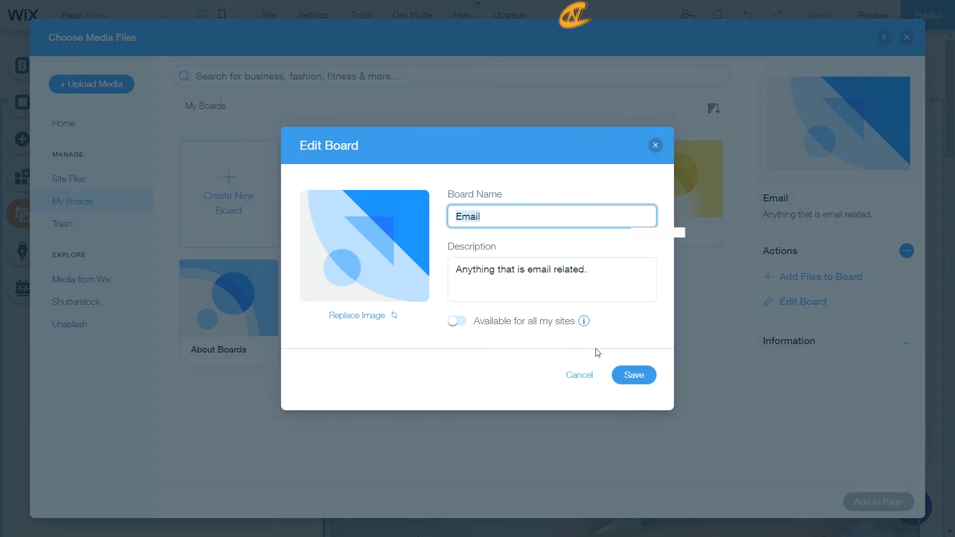
{"action": "left_click", "coordinate": [572, 383]}
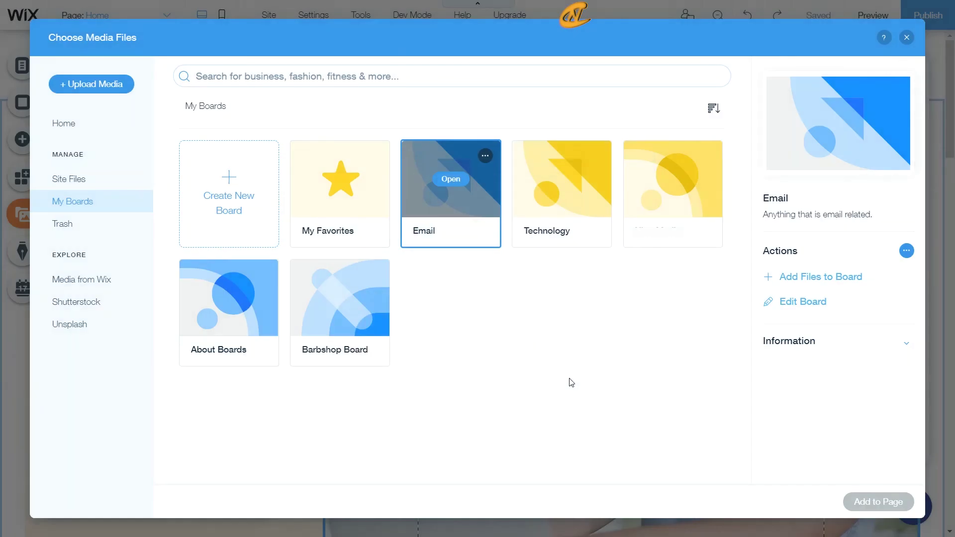
{"action": "left_click", "coordinate": [486, 156]}
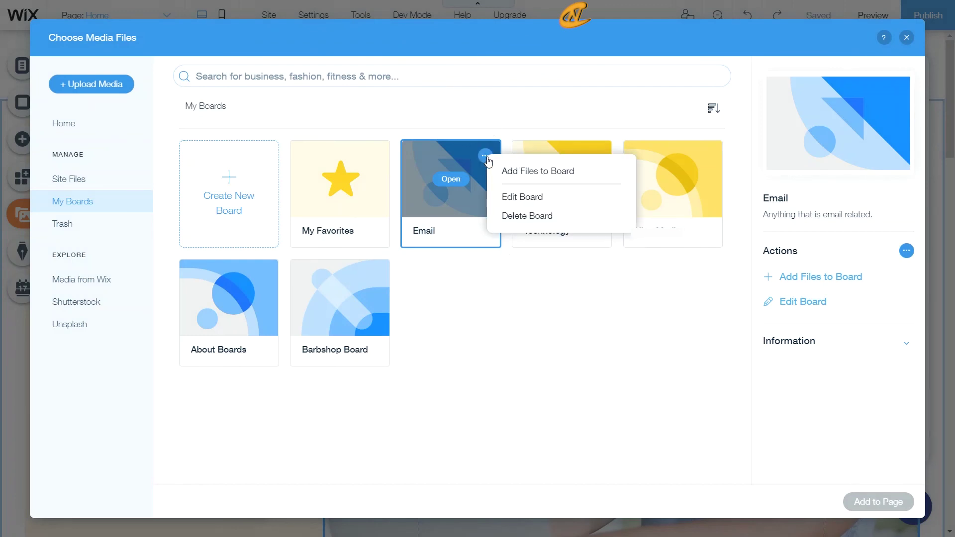
{"action": "left_click", "coordinate": [535, 217]}
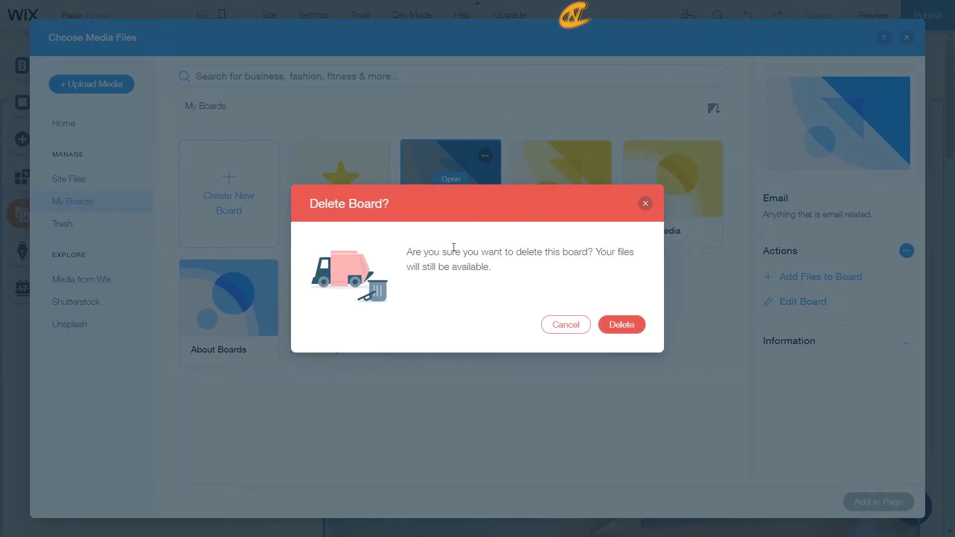
{"action": "left_click", "coordinate": [617, 325]}
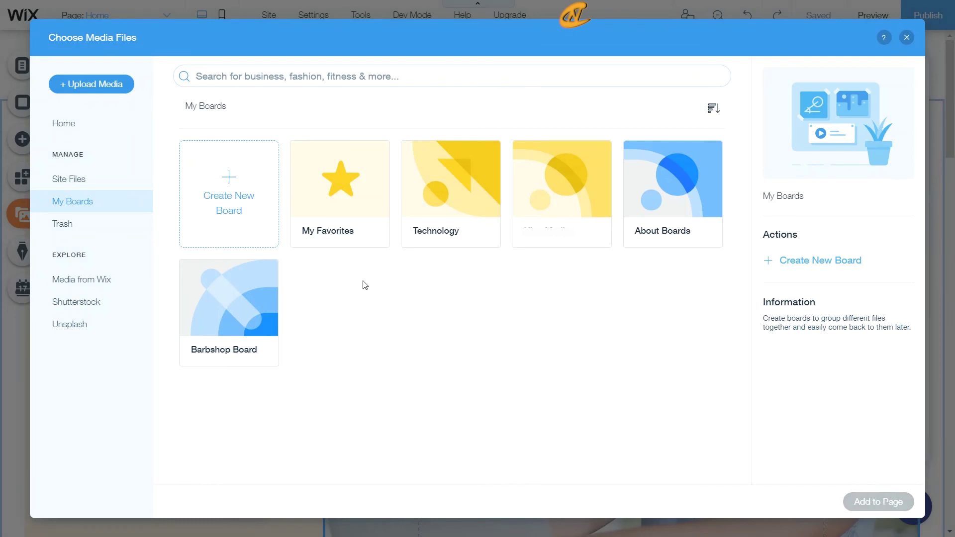
{"action": "left_click", "coordinate": [77, 222]}
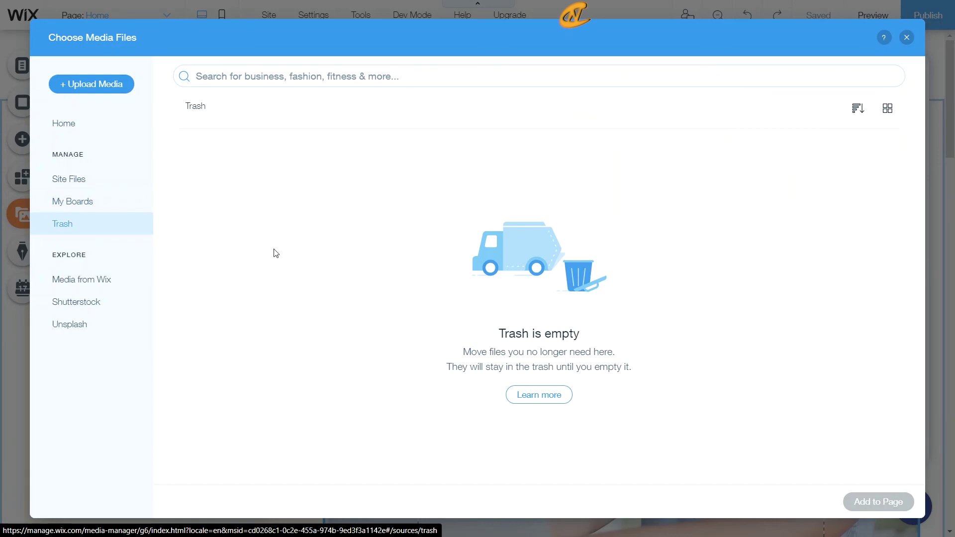
{"action": "left_click", "coordinate": [122, 187]}
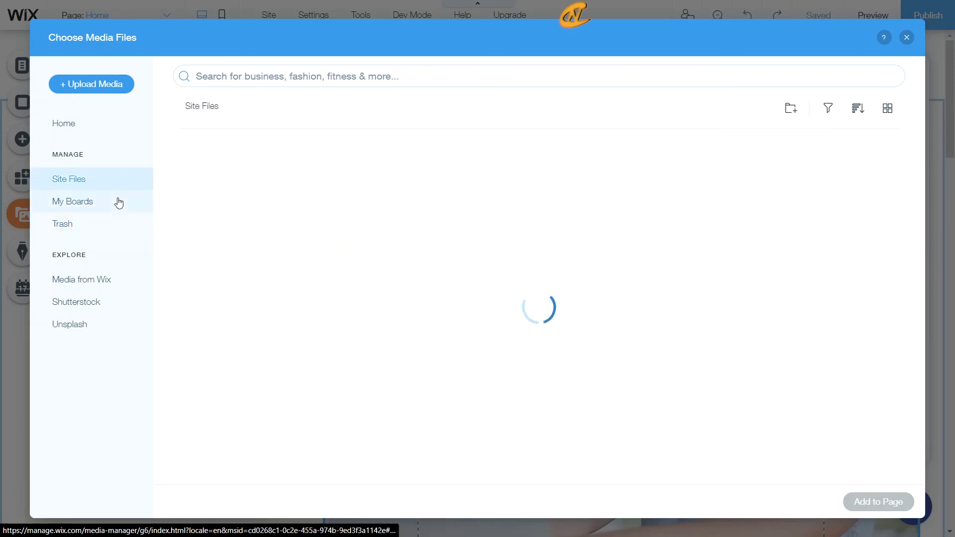
{"action": "left_click", "coordinate": [118, 202]}
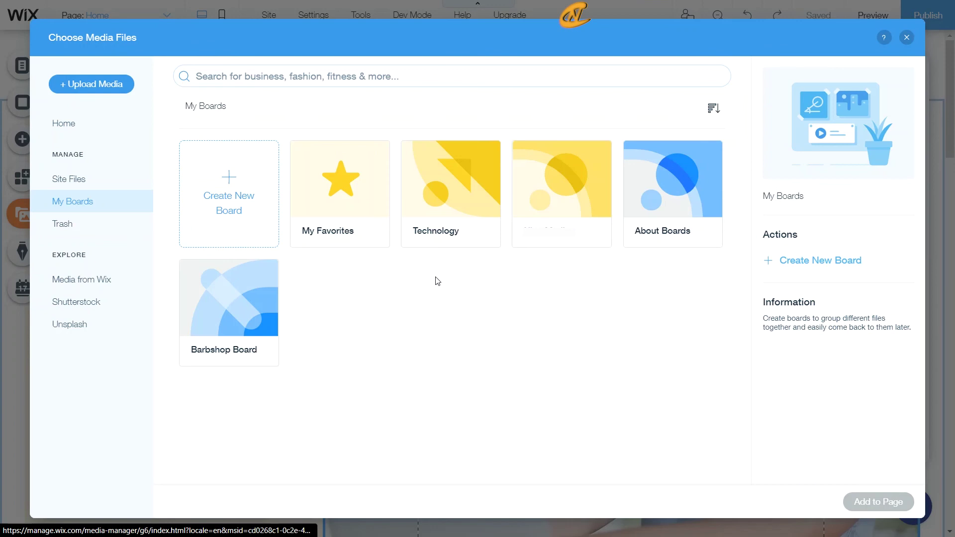
Open the Technology board to show Power Button, Work, Wifi and its other images
{"action": "mouse_move", "coordinate": [458, 186]}
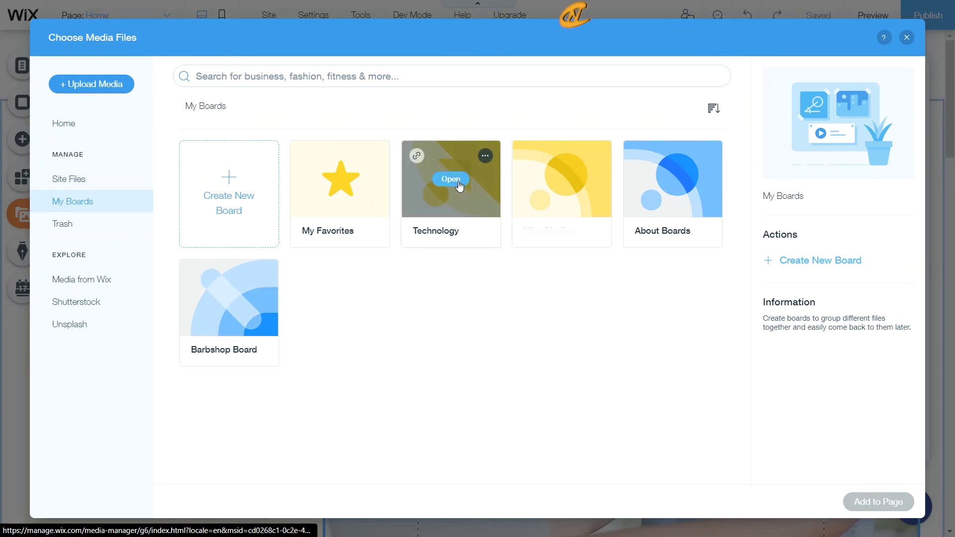
{"action": "left_click", "coordinate": [459, 186]}
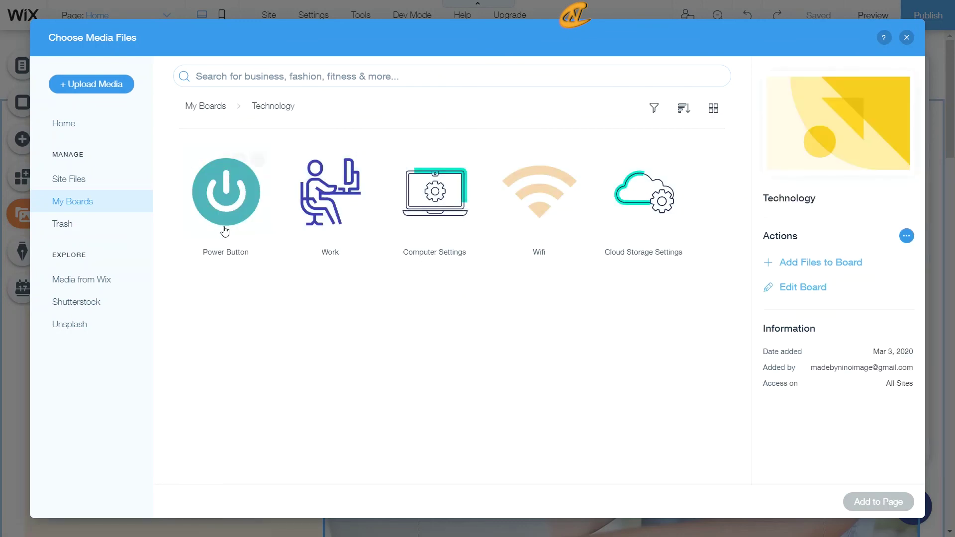
{"action": "mouse_move", "coordinate": [375, 215]}
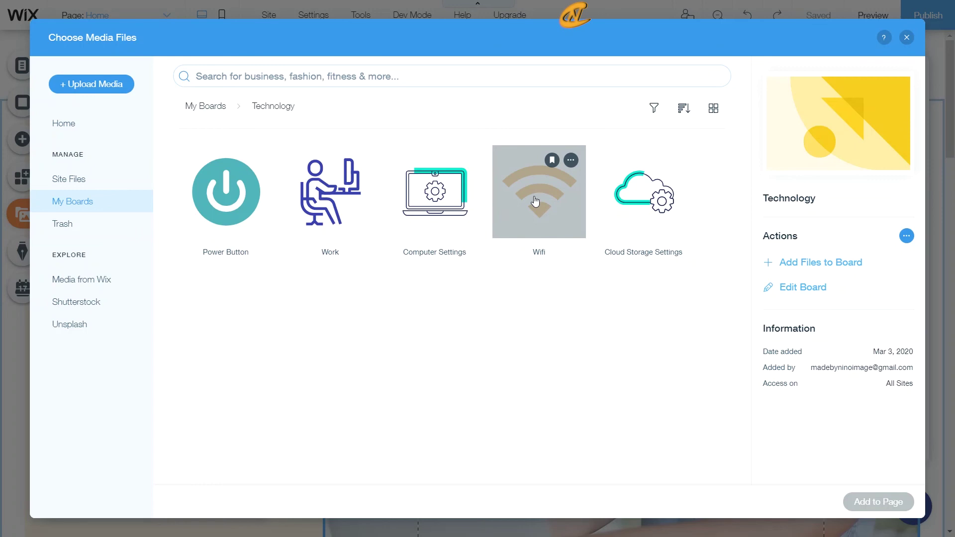
Add the Power Button vector to the page and resize it to 89×89
{"action": "left_click", "coordinate": [219, 206]}
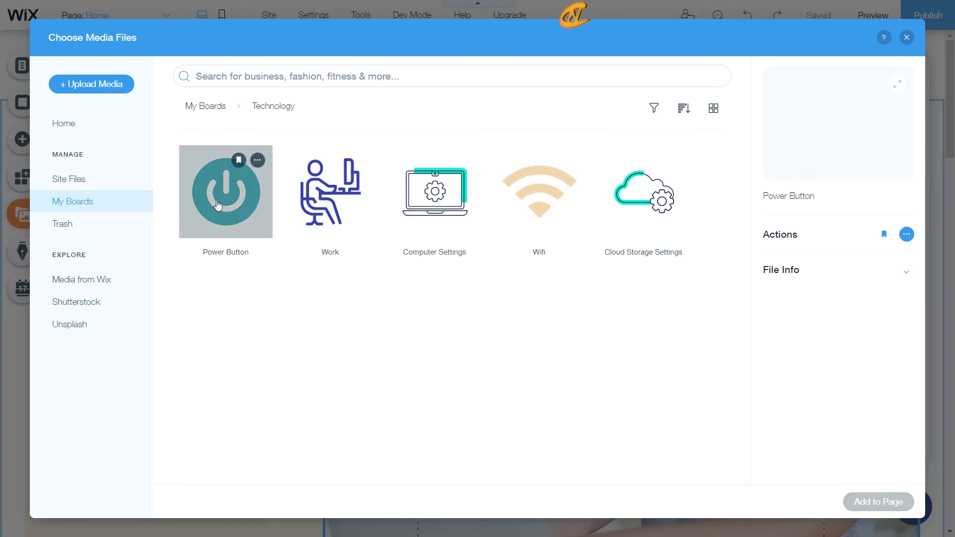
{"action": "left_click", "coordinate": [868, 499]}
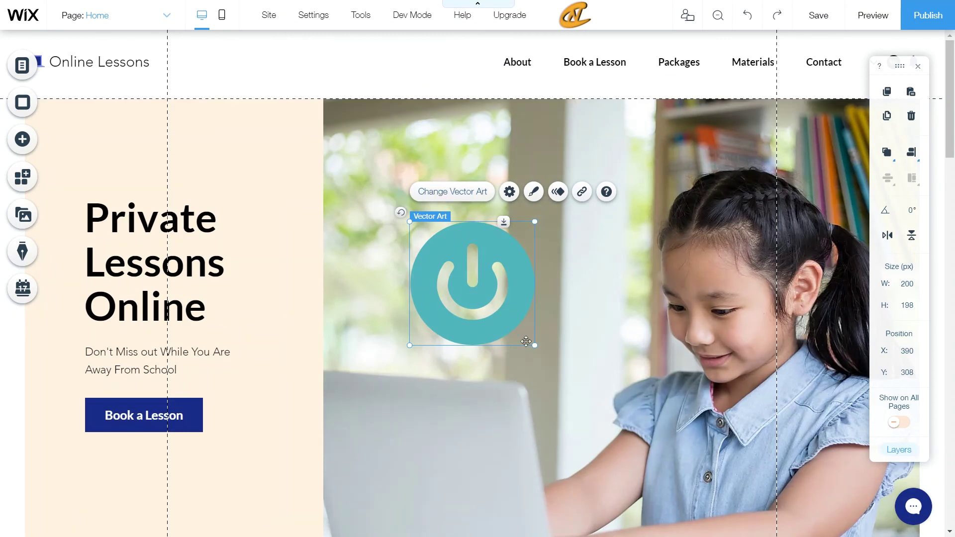
{"action": "left_click_drag", "start_coordinate": [535, 345], "coordinate": [473, 266]}
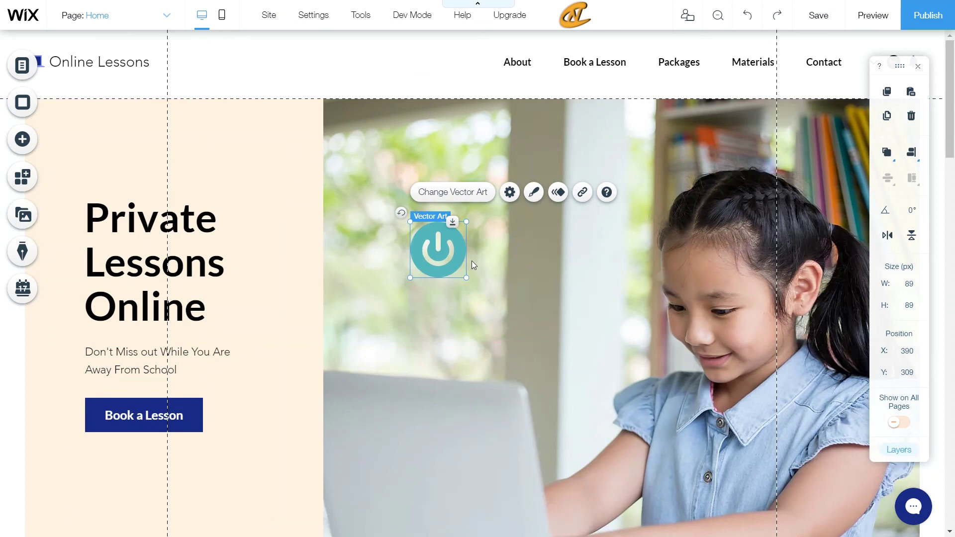
Recolour the power icon dark blue and place it above the Private Lessons Online heading
{"action": "left_click", "coordinate": [535, 199]}
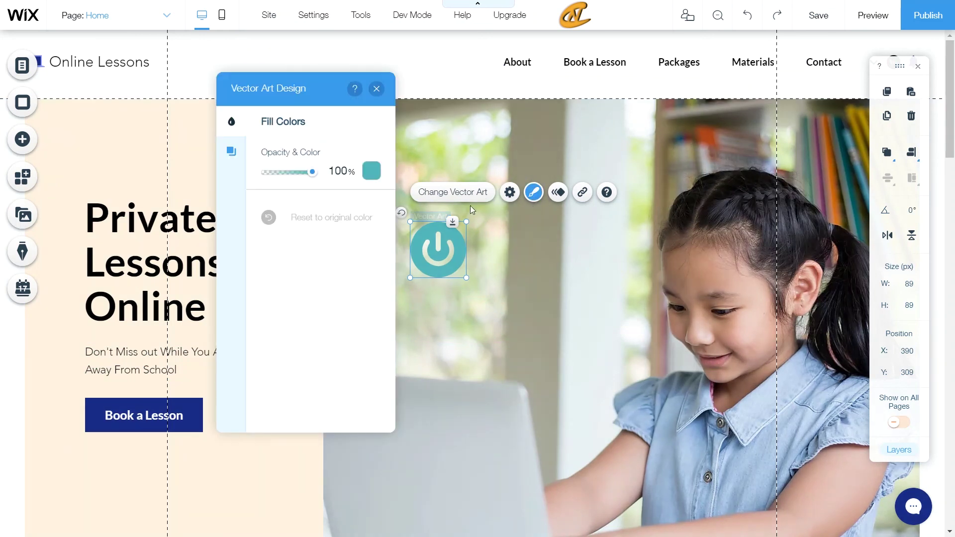
{"action": "left_click", "coordinate": [371, 171]}
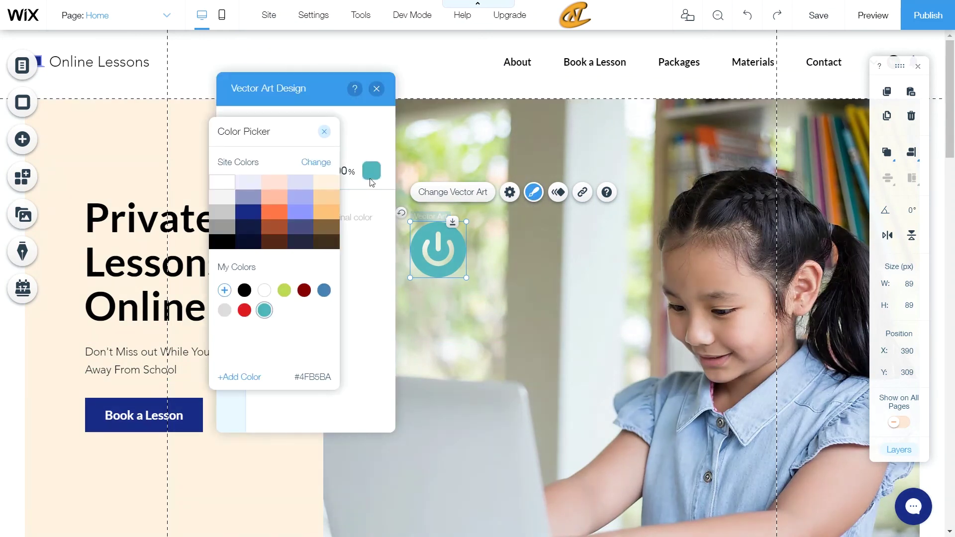
{"action": "left_click", "coordinate": [248, 211]}
{"action": "left_click", "coordinate": [325, 132]}
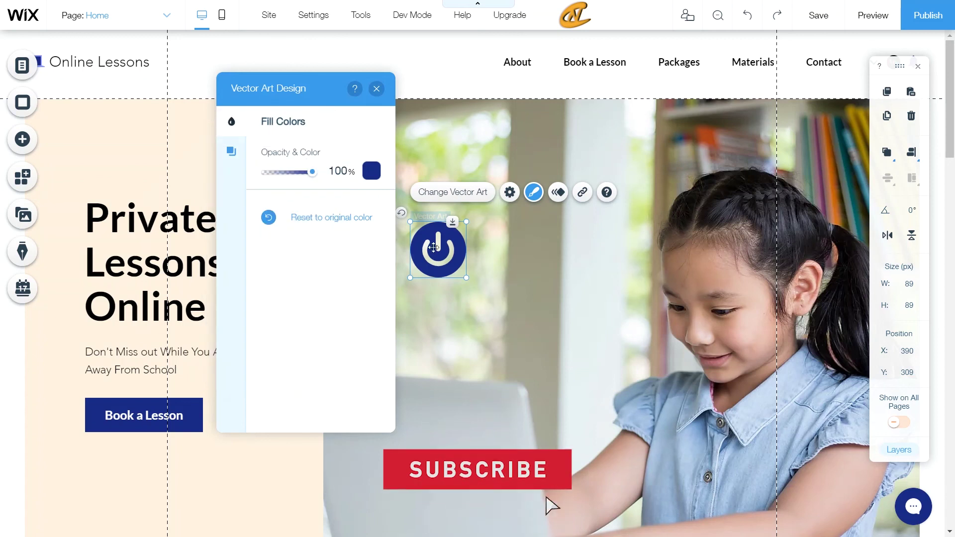
{"action": "left_click_drag", "start_coordinate": [441, 268], "coordinate": [175, 177]}
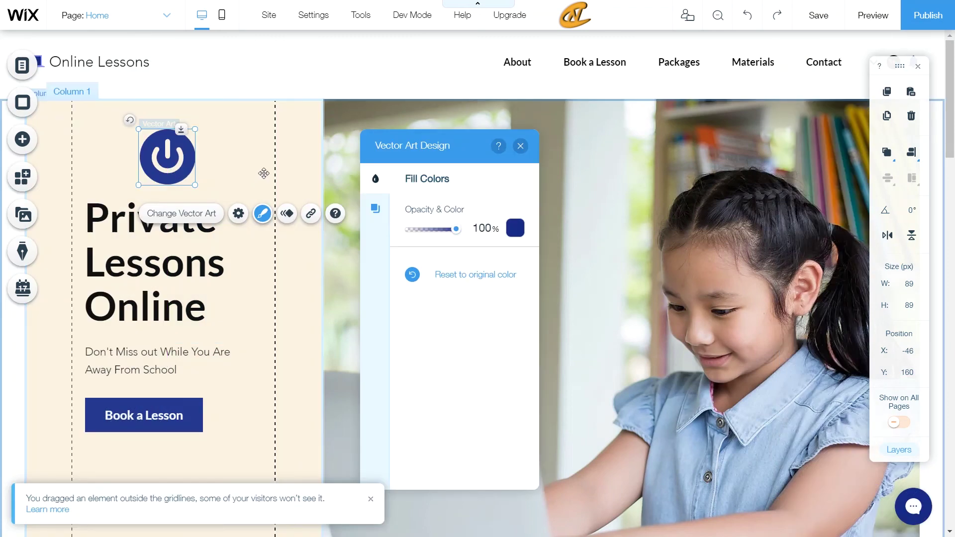
{"action": "left_click", "coordinate": [264, 173]}
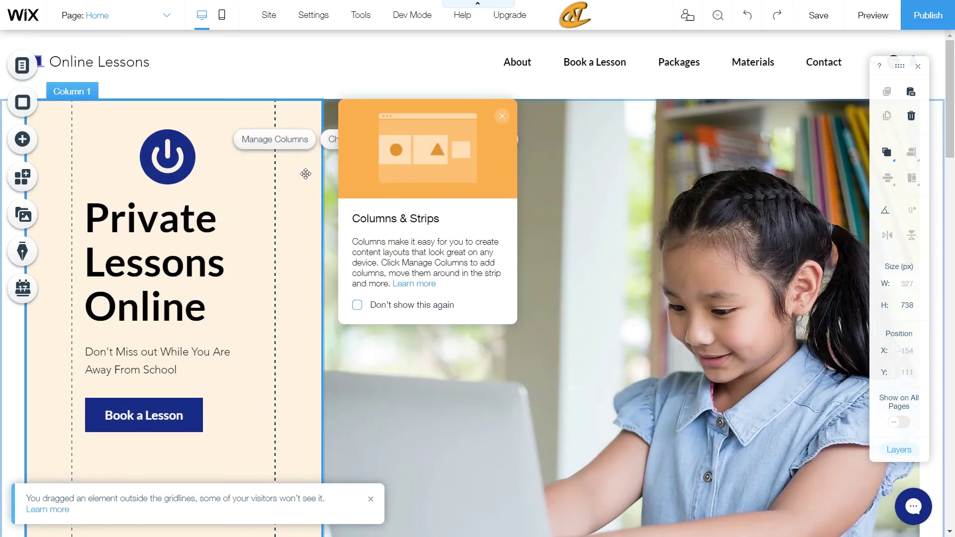
{"action": "left_click", "coordinate": [497, 117]}
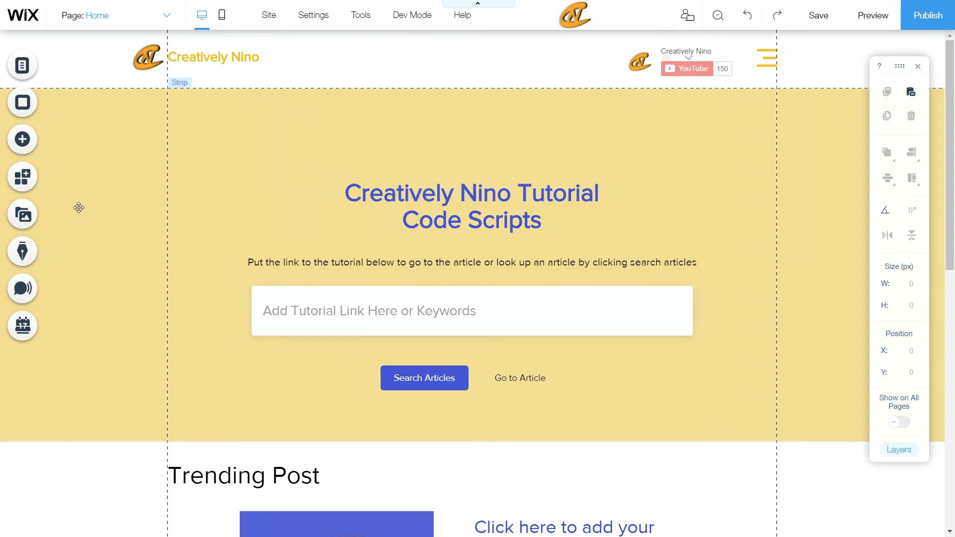
On the Creatively Nino site, open the media manager's My Boards list of shared boards
{"action": "left_click", "coordinate": [21, 214]}
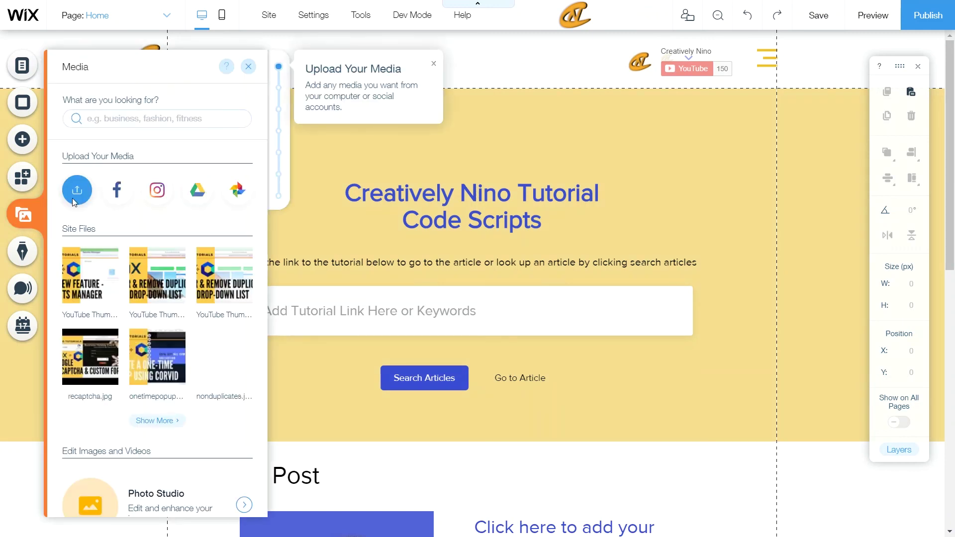
{"action": "left_click", "coordinate": [77, 190]}
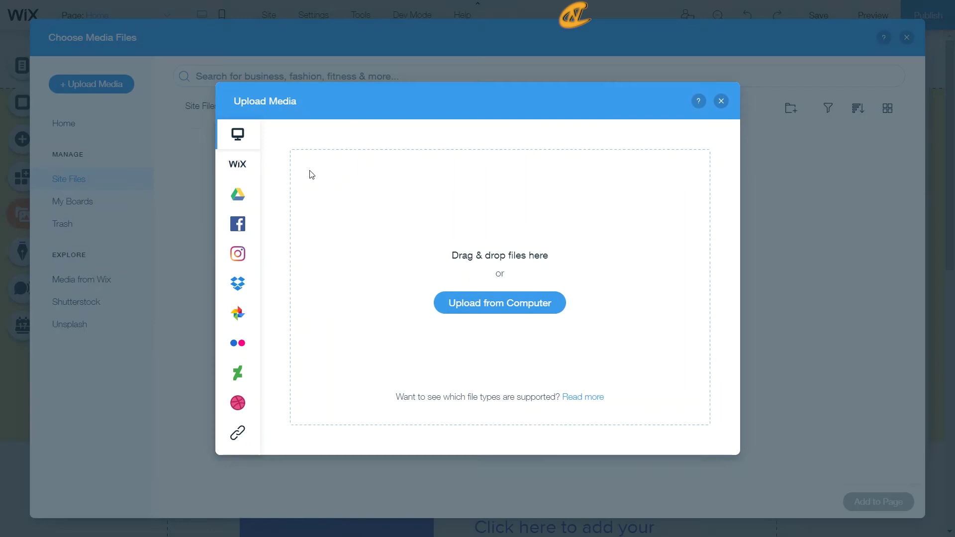
{"action": "left_click", "coordinate": [721, 100]}
{"action": "left_click", "coordinate": [96, 213]}
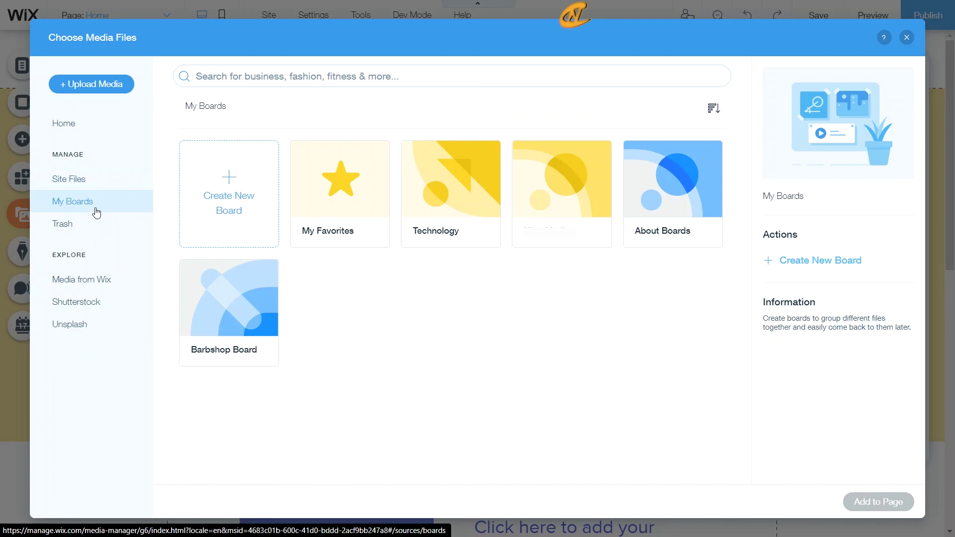
{"action": "mouse_move", "coordinate": [431, 204]}
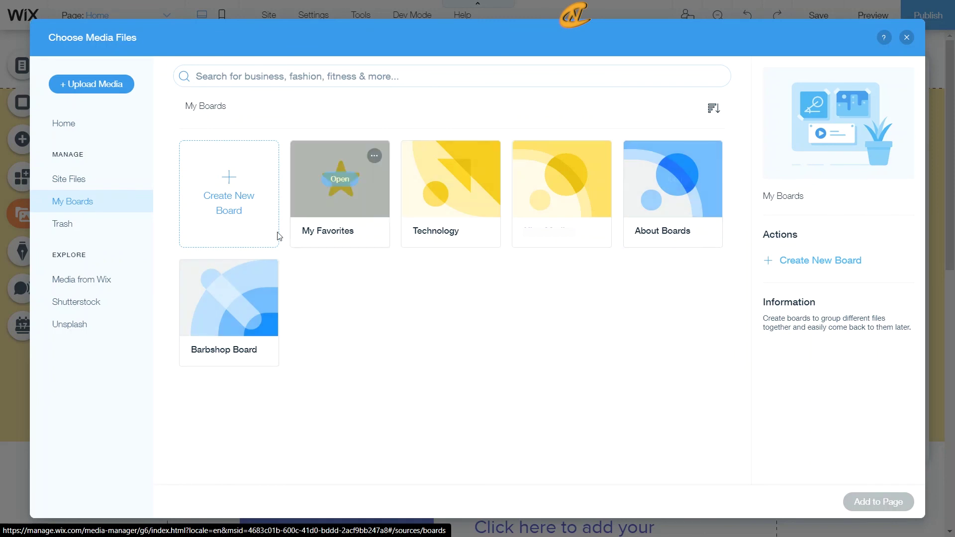
{"action": "mouse_move", "coordinate": [605, 214]}
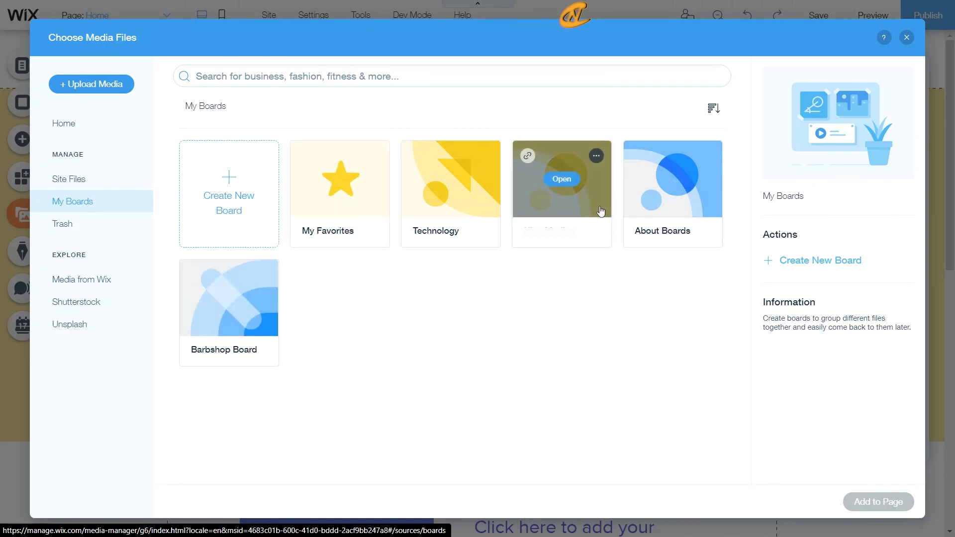